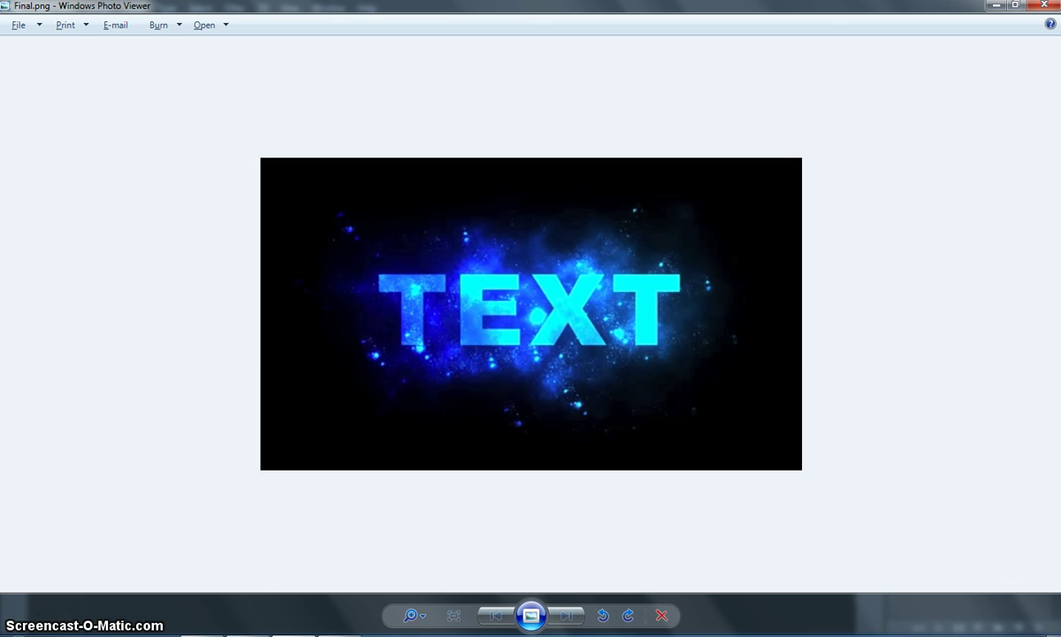
Create a new 1920 × 1200 pixel Photoshop document
key("alt+Tab")
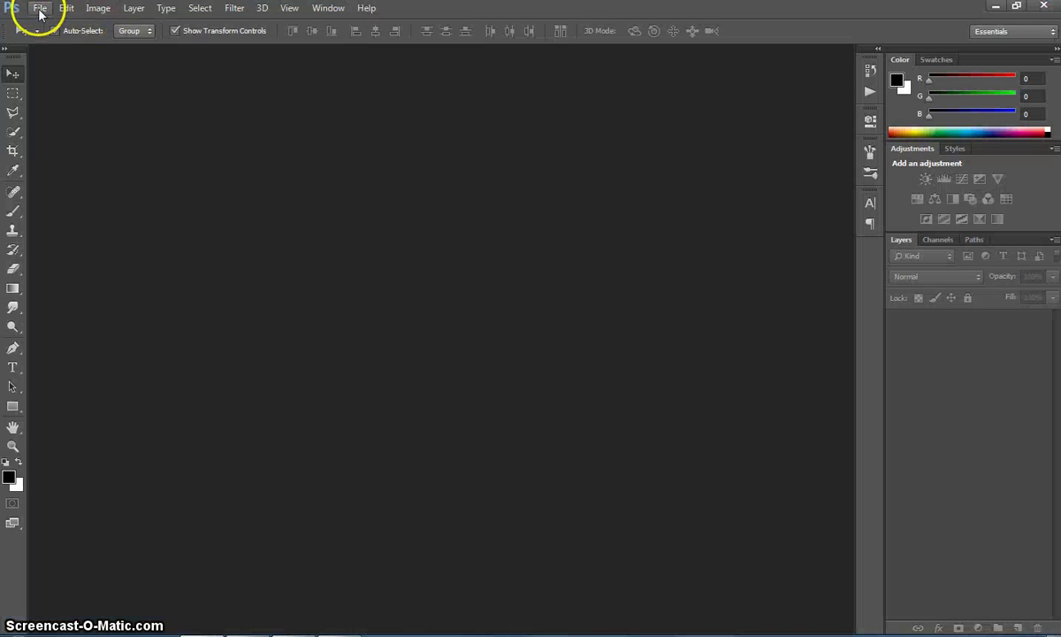
left_click(40, 9)
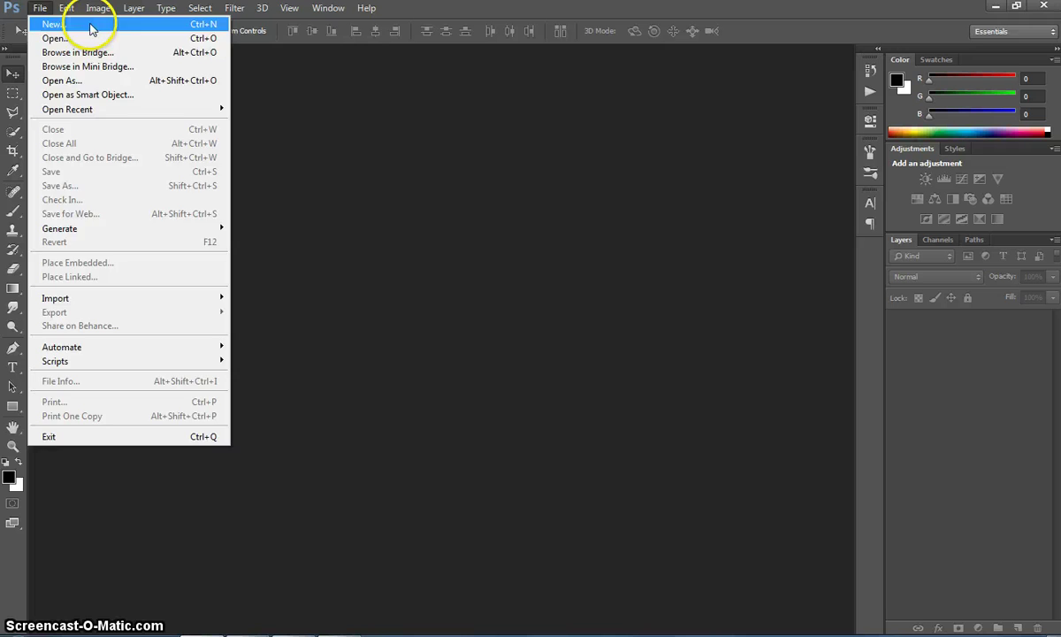
left_click(91, 26)
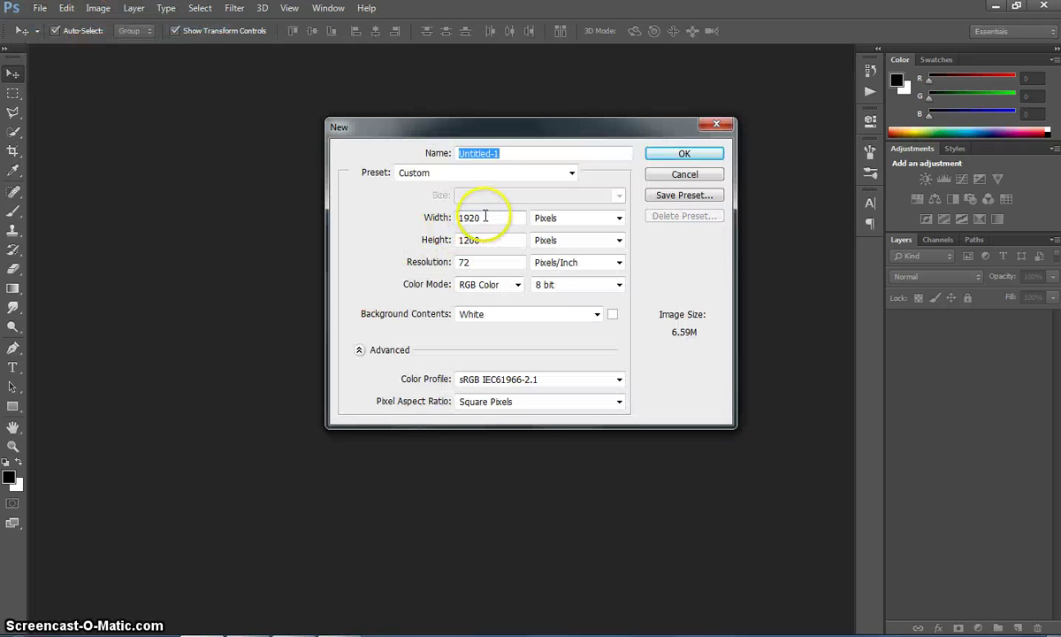
left_click_drag(486, 217, 430, 209)
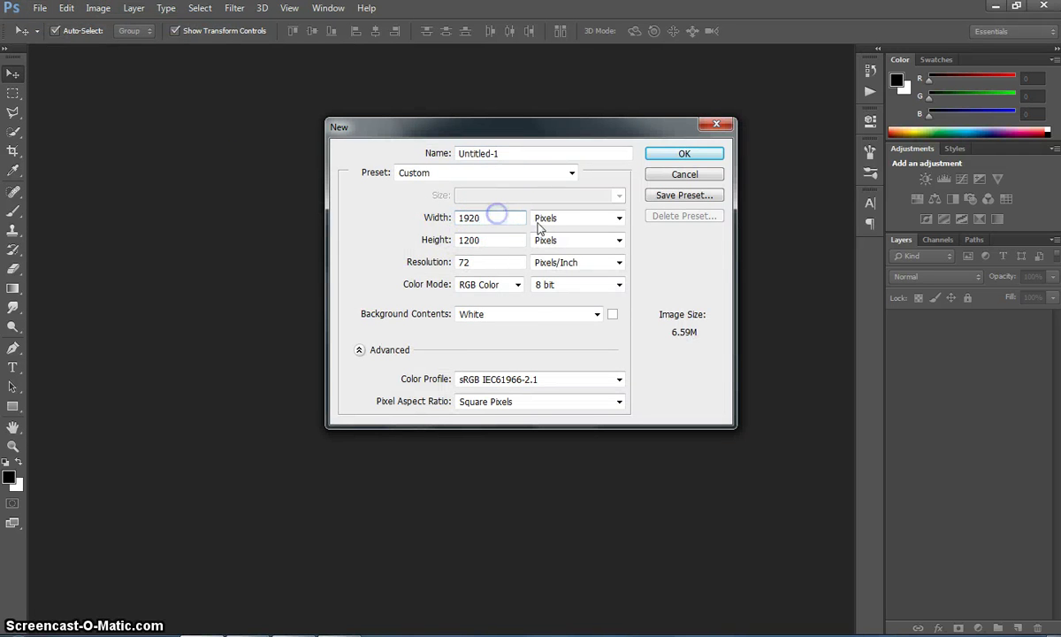
left_click_drag(486, 241, 461, 240)
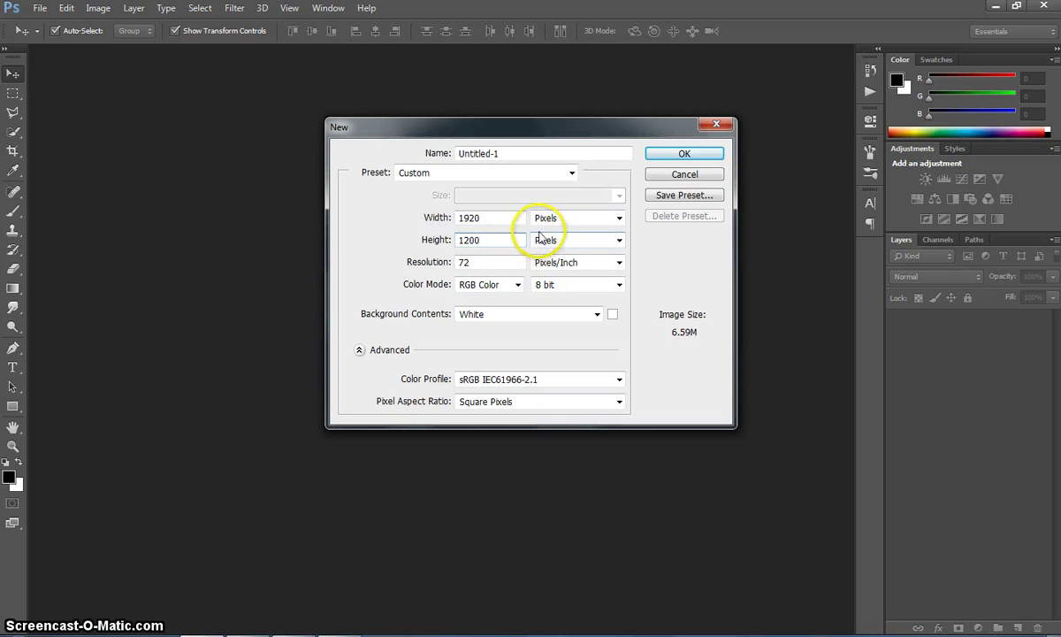
left_click(694, 157)
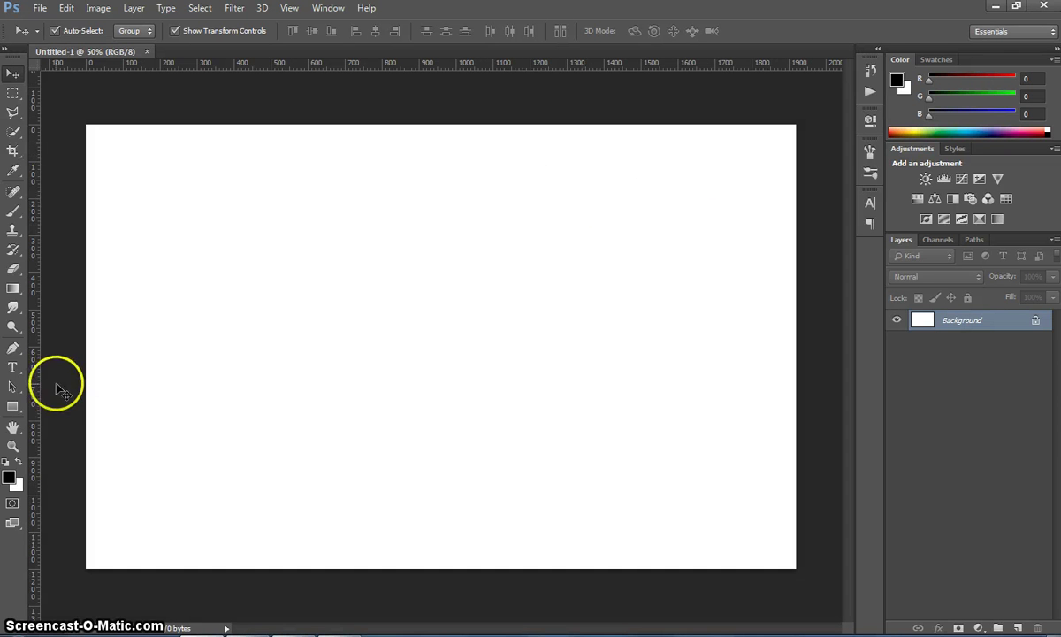
Fill the whole canvas with black using the Paint Bucket
left_click(14, 288)
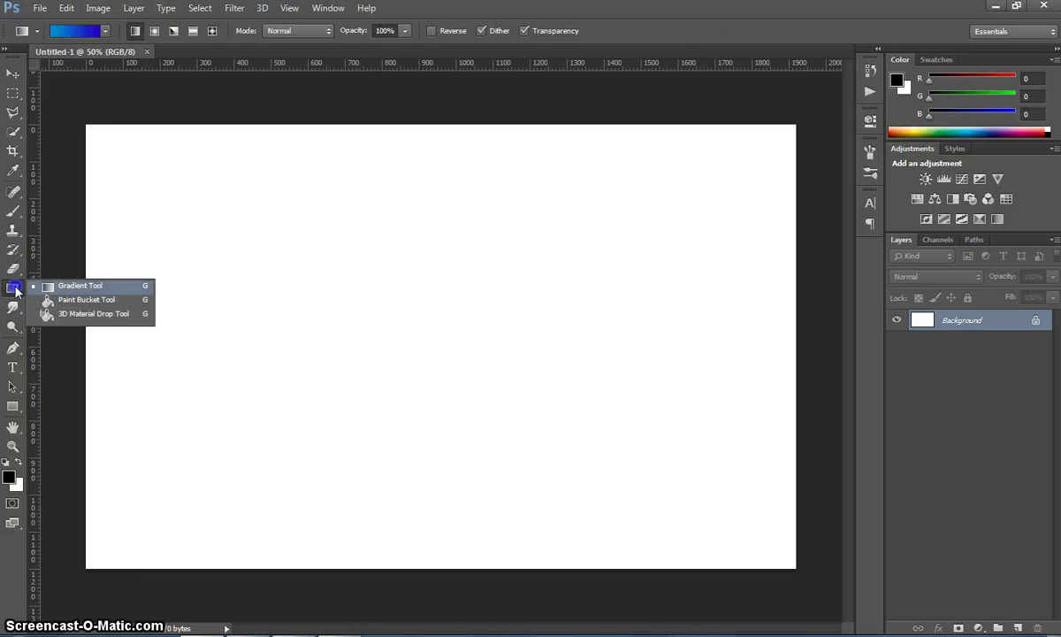
left_click(87, 300)
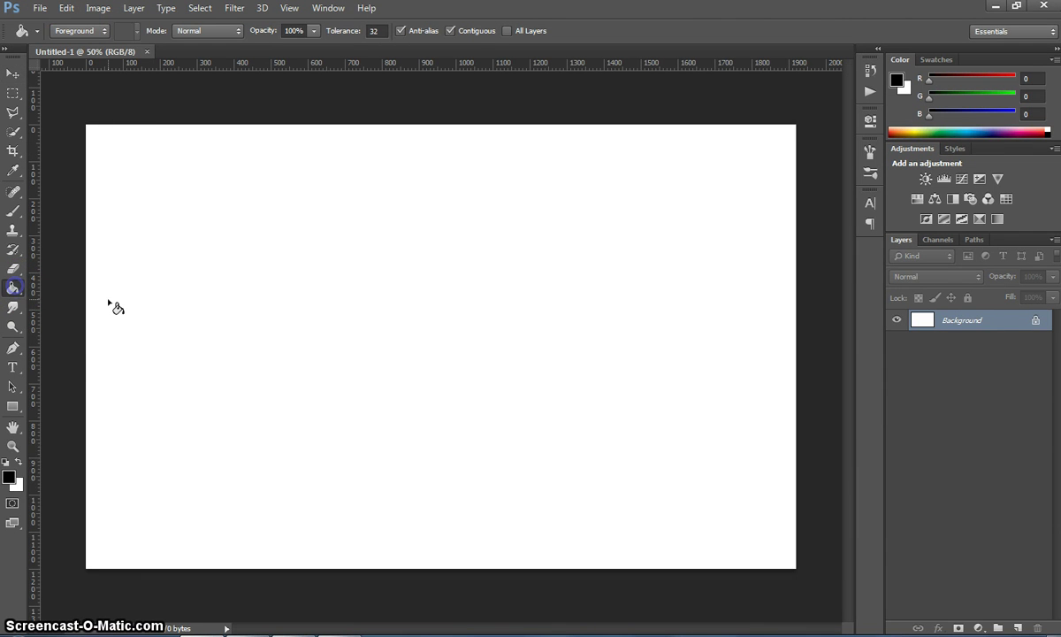
left_click(11, 479)
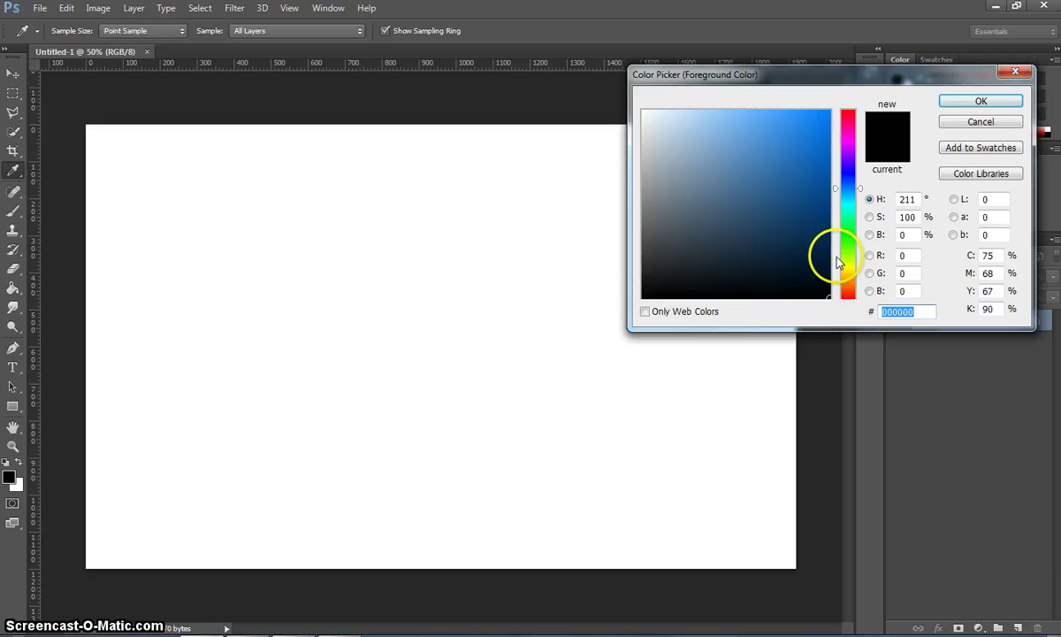
left_click(973, 102)
left_click(613, 228)
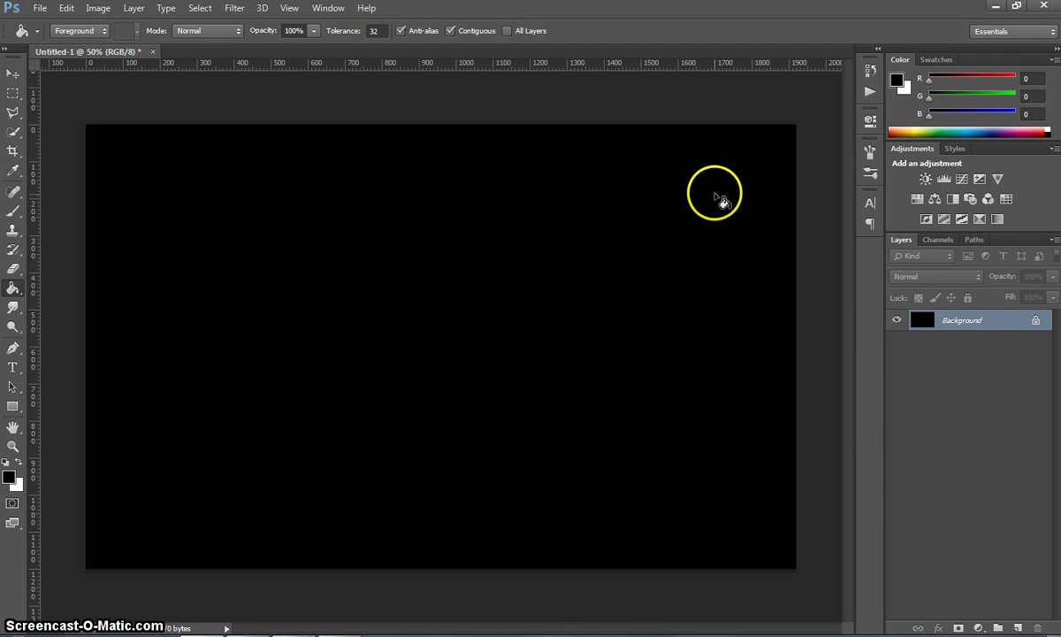
Type SPACE left of centre in white 100 pt Gill Sans Ultra Bold
left_click(13, 367)
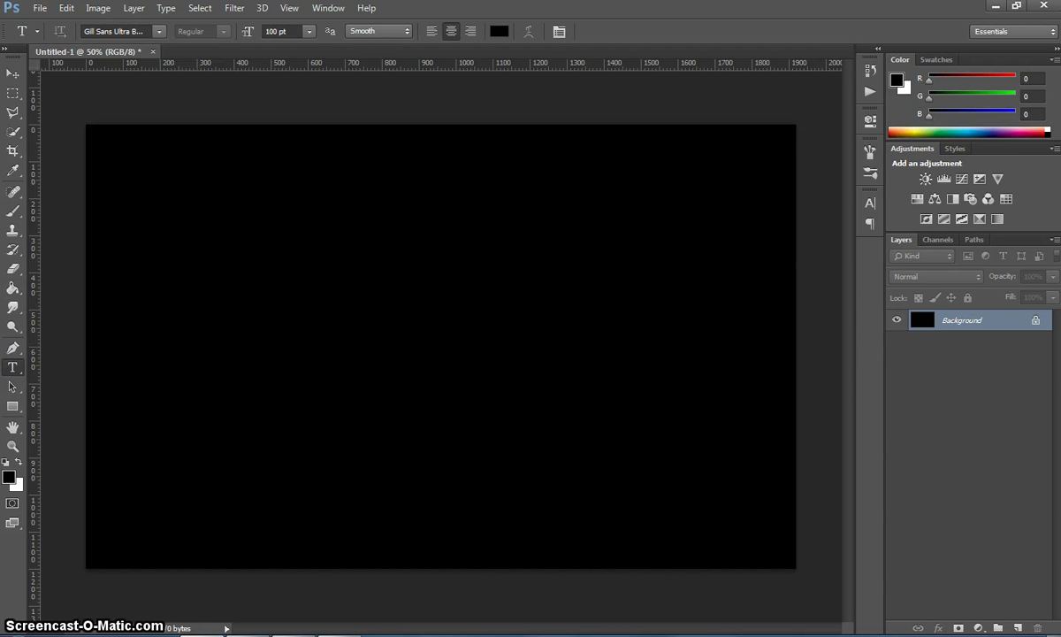
left_click(160, 31)
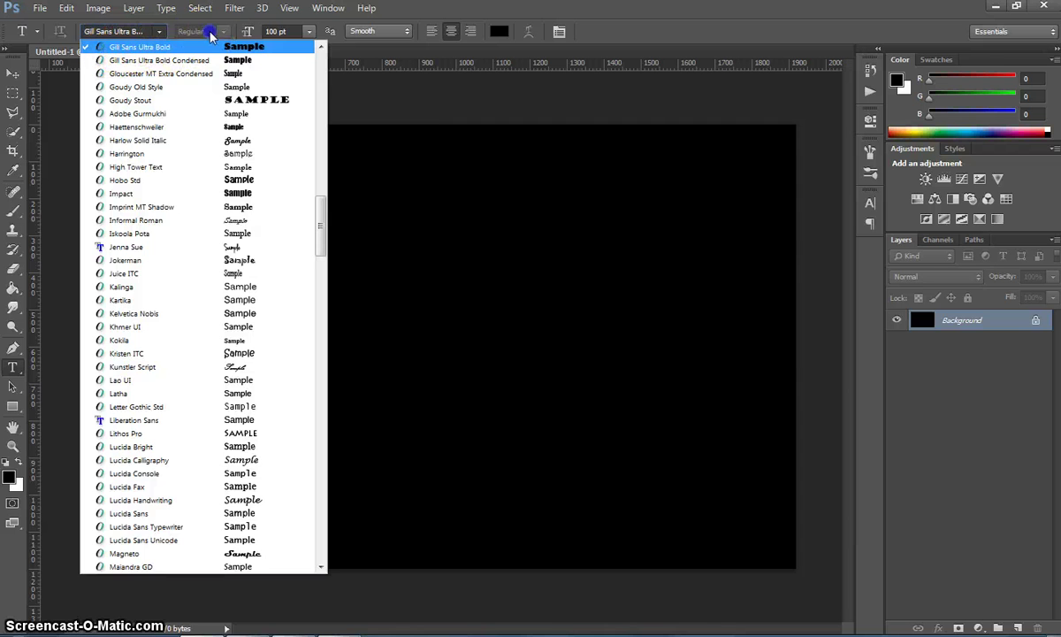
left_click(312, 32)
left_click(312, 32)
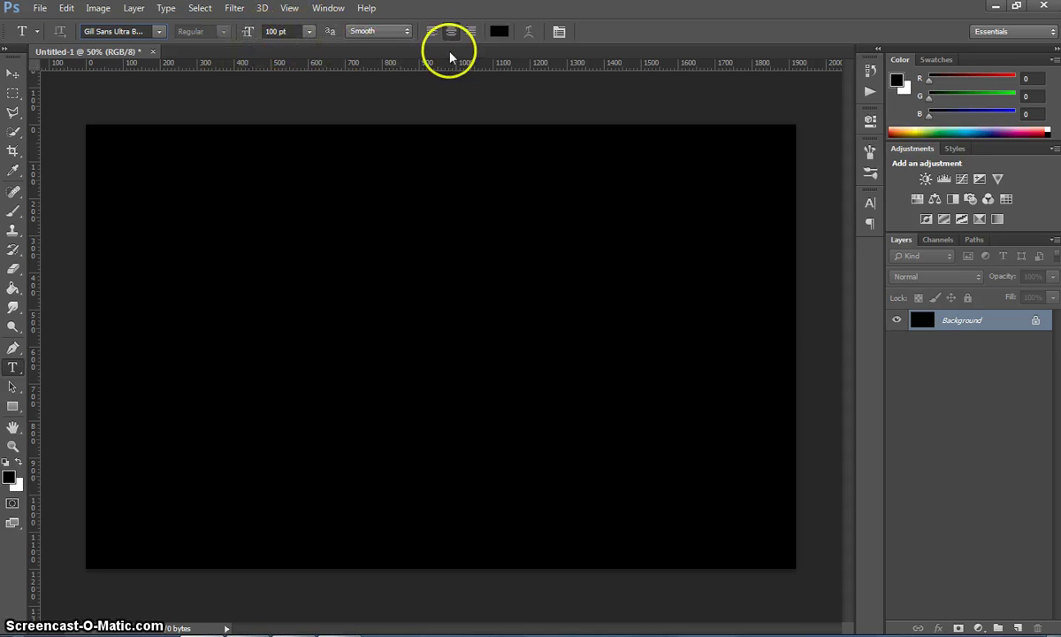
left_click(499, 31)
left_click(643, 111)
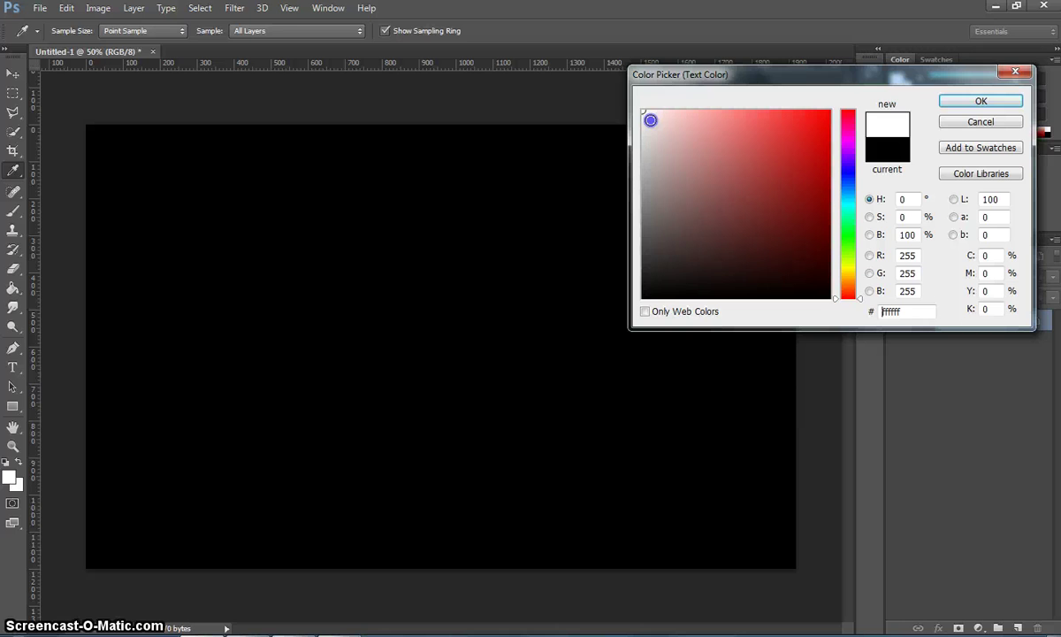
left_click(973, 102)
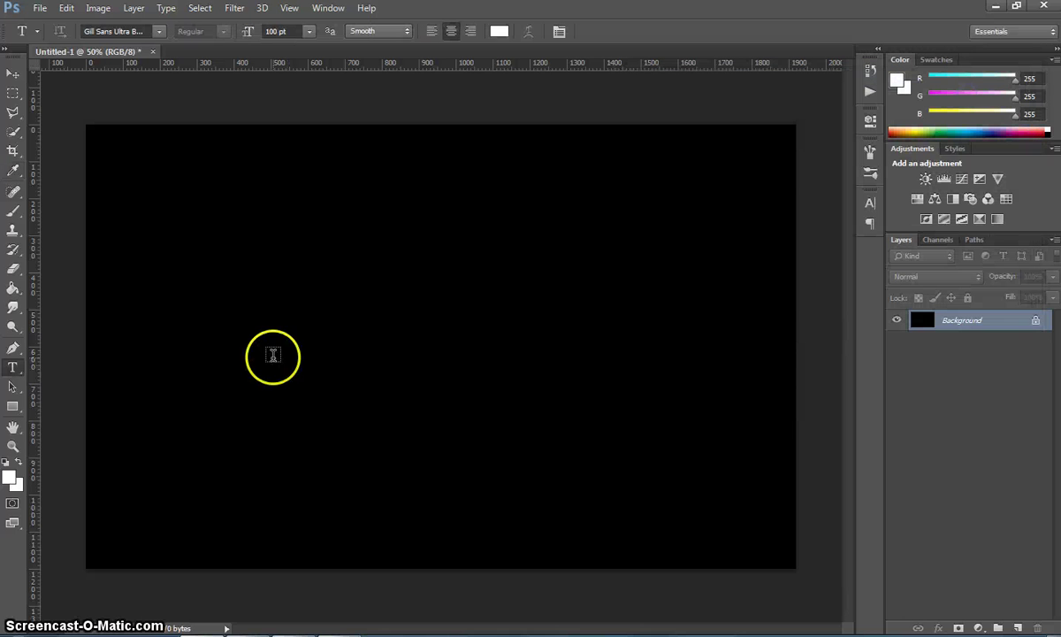
left_click(285, 328)
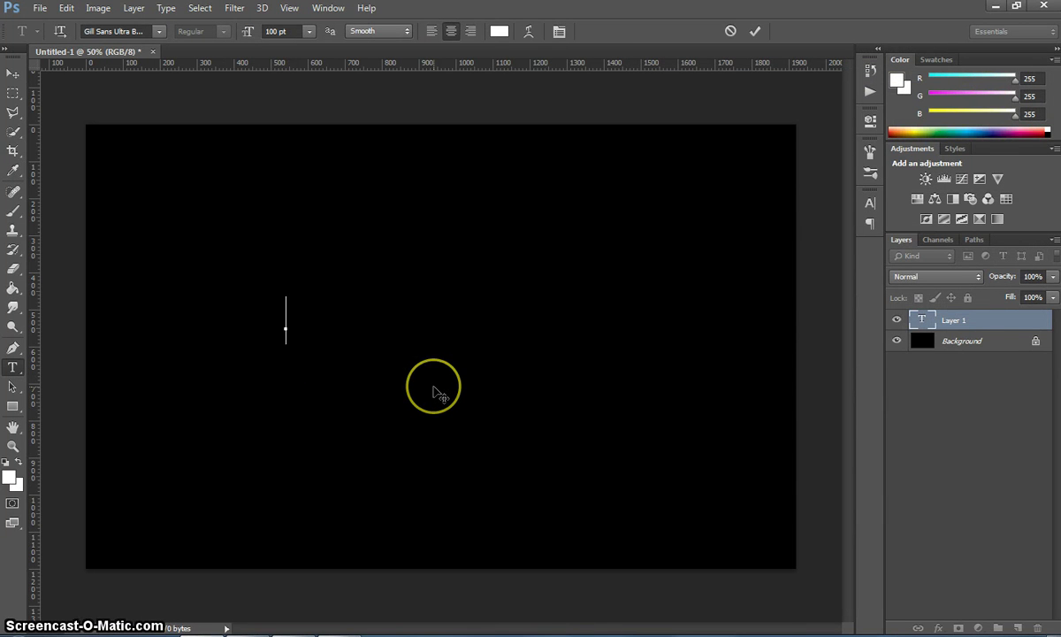
type("SPACE")
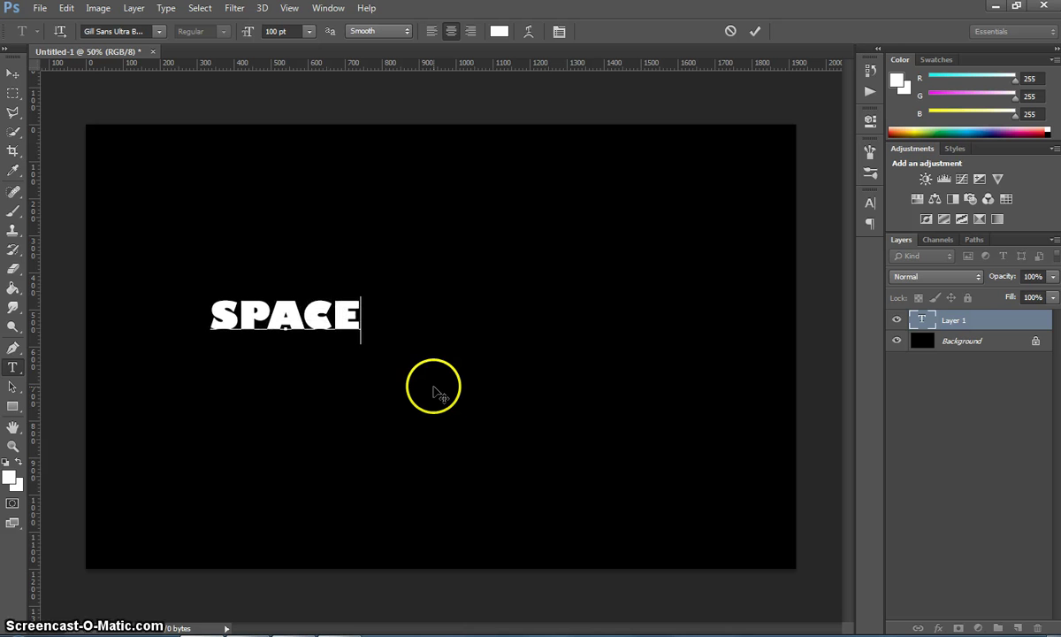
Nudge the SPACE text up and scale it to about 393% across the canvas
left_click(14, 74)
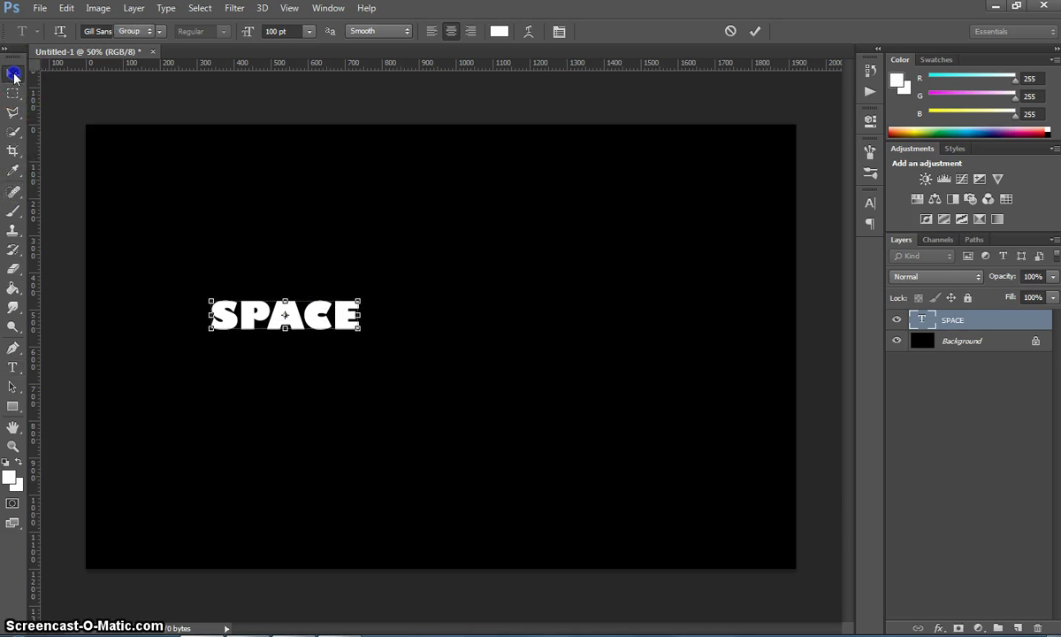
left_click_drag(345, 325, 361, 300)
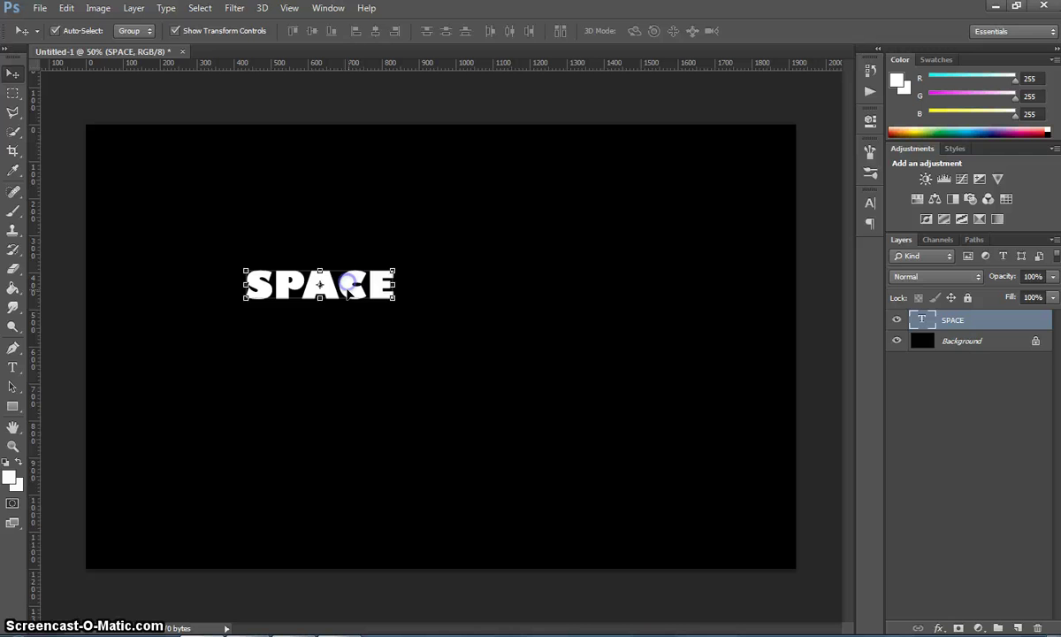
left_click(352, 301)
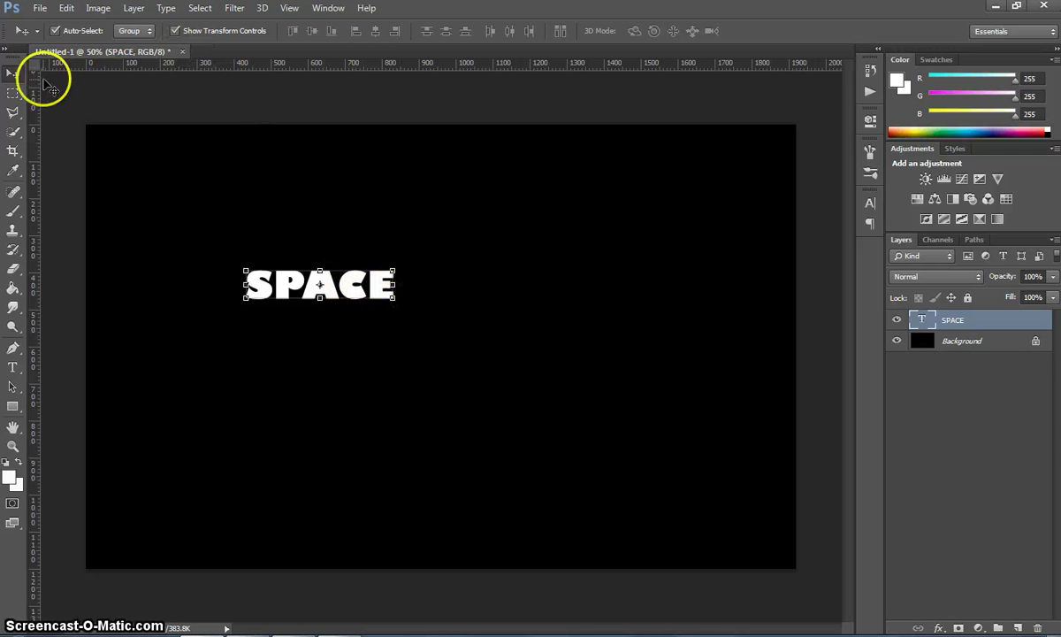
left_click(14, 76)
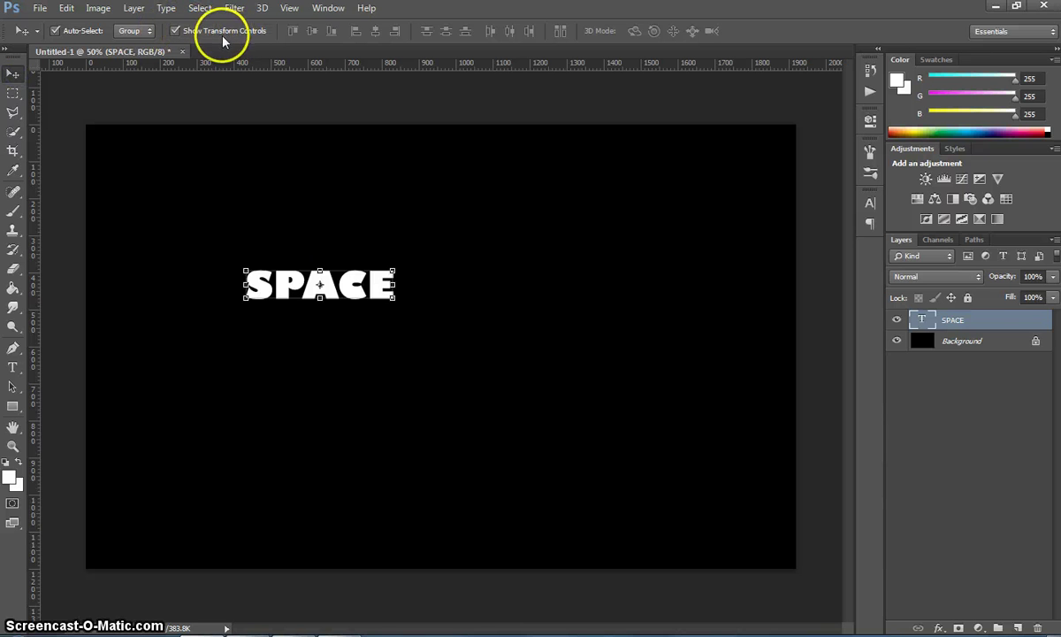
left_click_drag(390, 297, 697, 435)
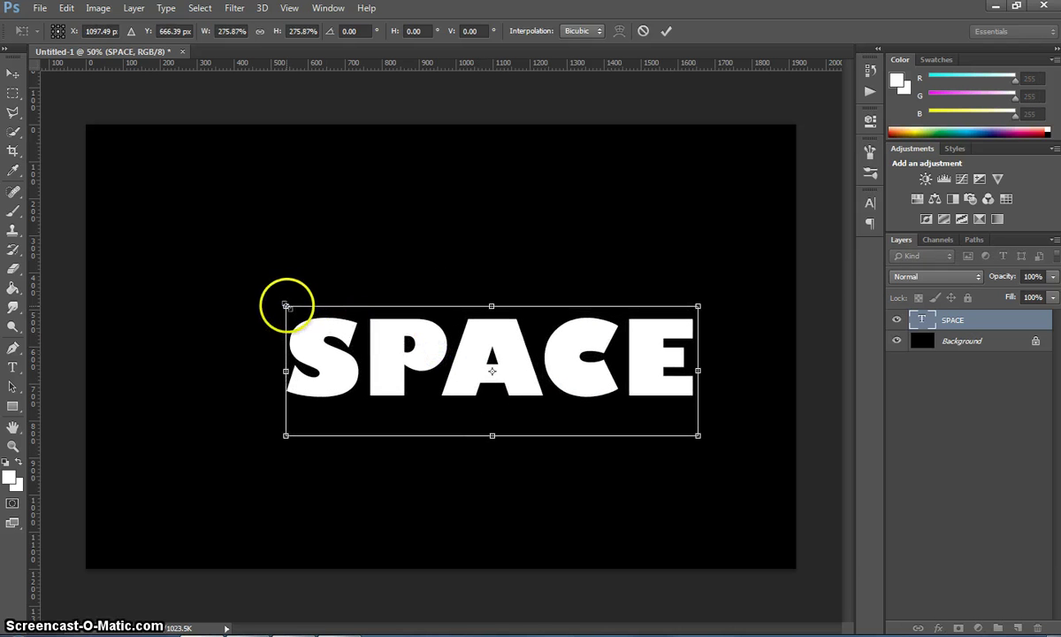
left_click_drag(285, 306, 137, 259)
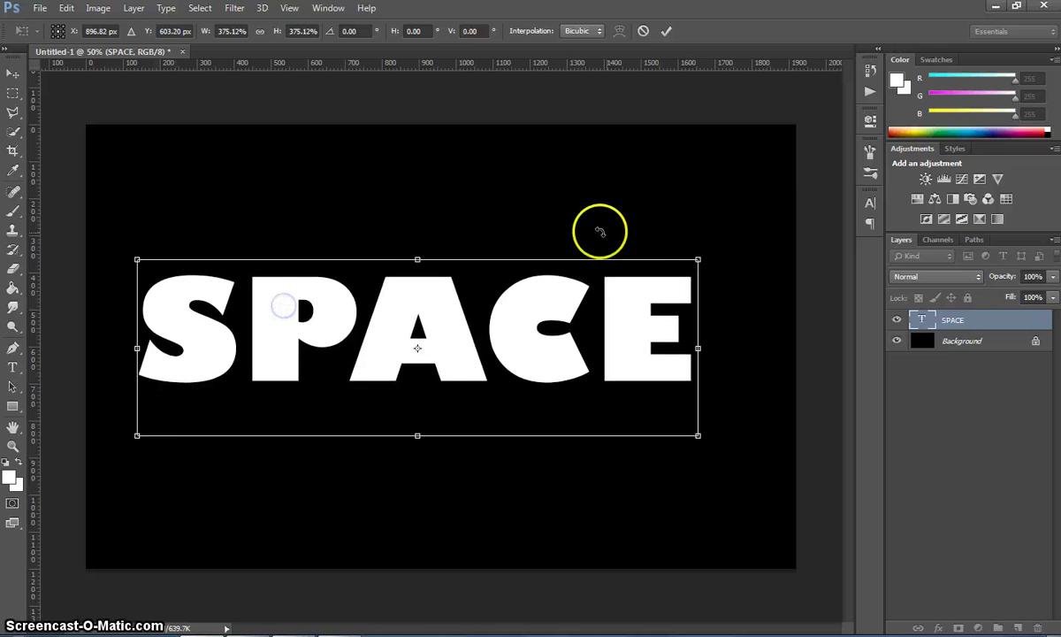
left_click_drag(693, 265, 704, 258)
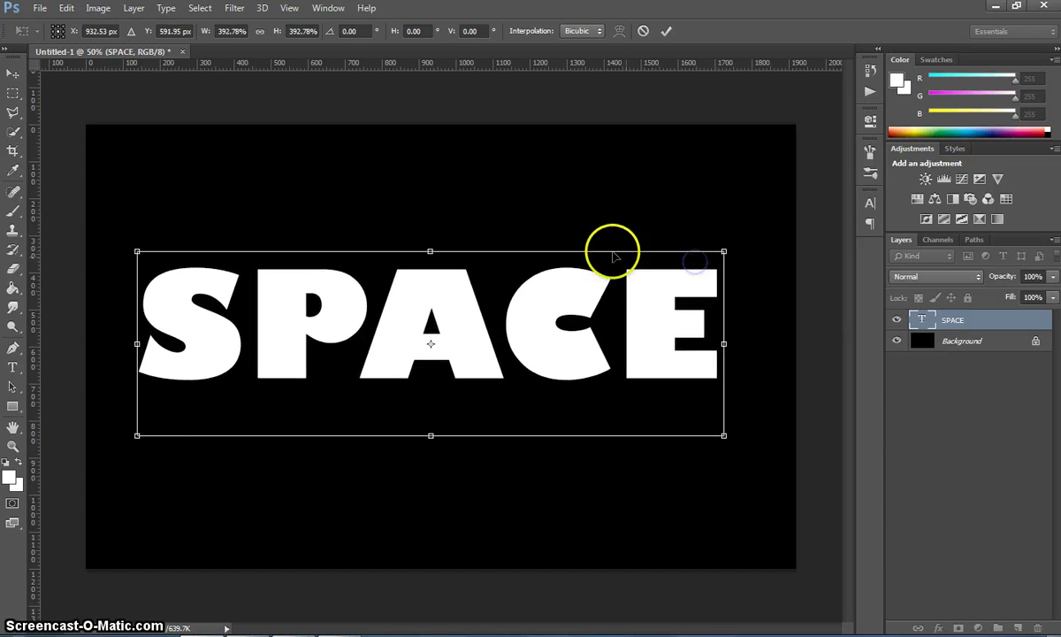
left_click(666, 32)
Load the SPACE letters as a selection and add an empty Layer 1 above them
left_click(632, 103)
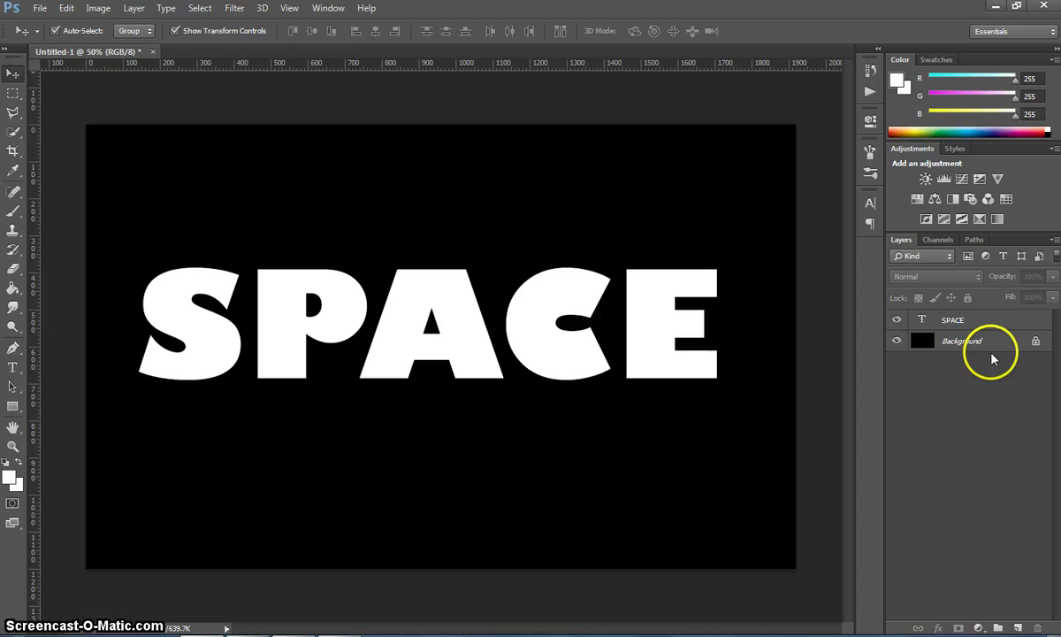
left_click(996, 322)
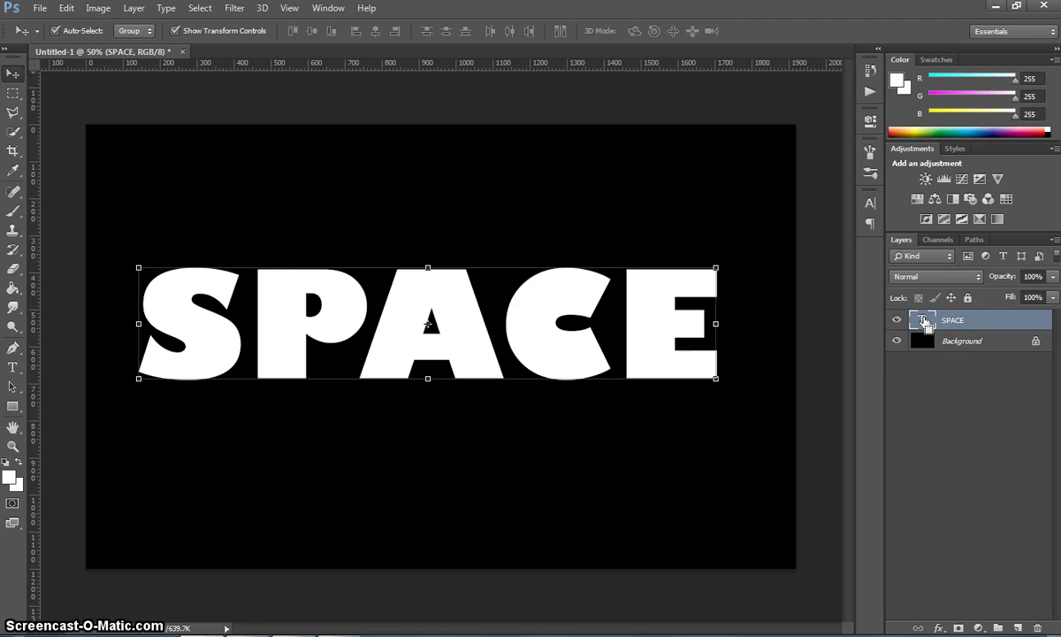
left_click(925, 323, "ctrl")
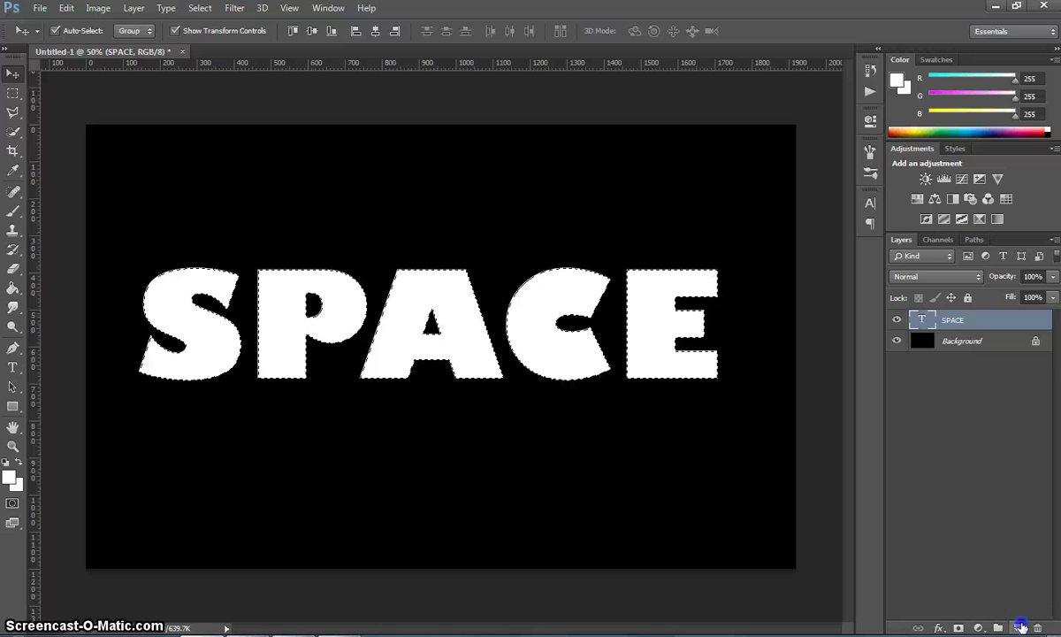
left_click(1021, 626)
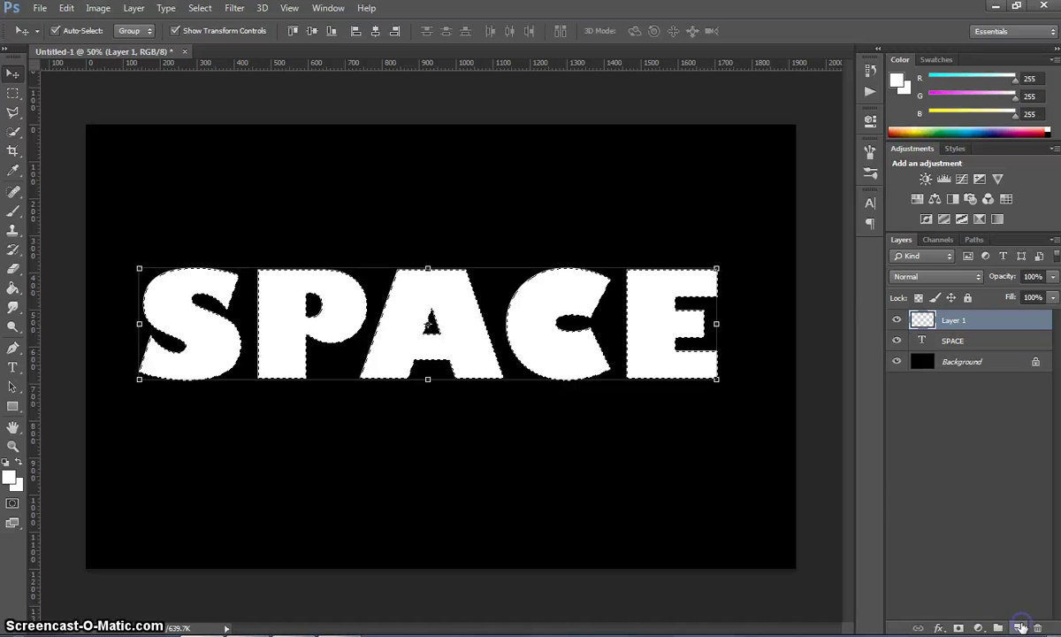
left_click(963, 329)
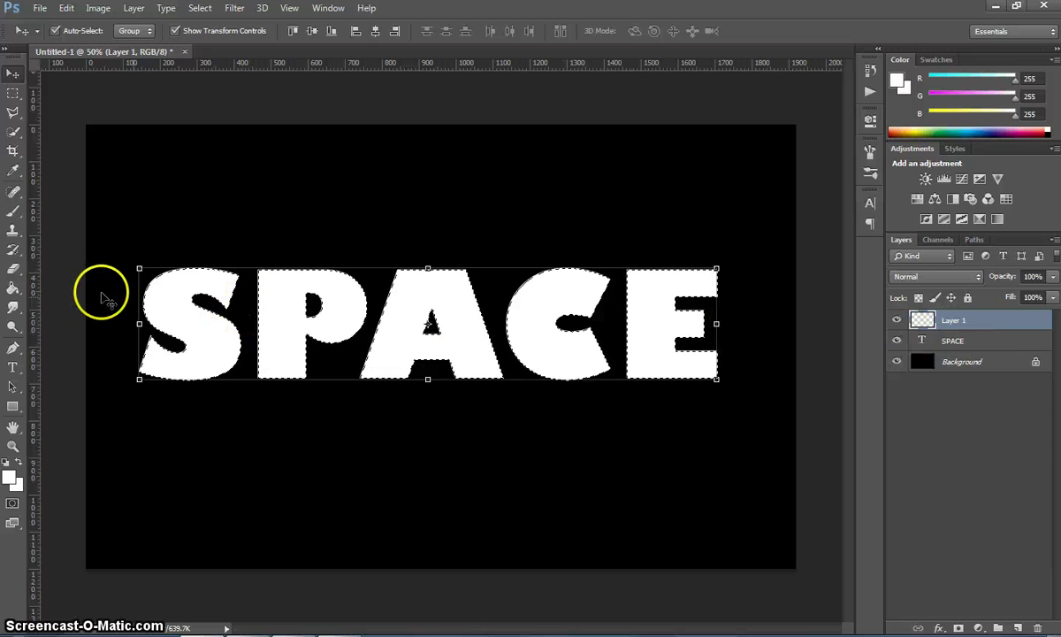
left_click(14, 288)
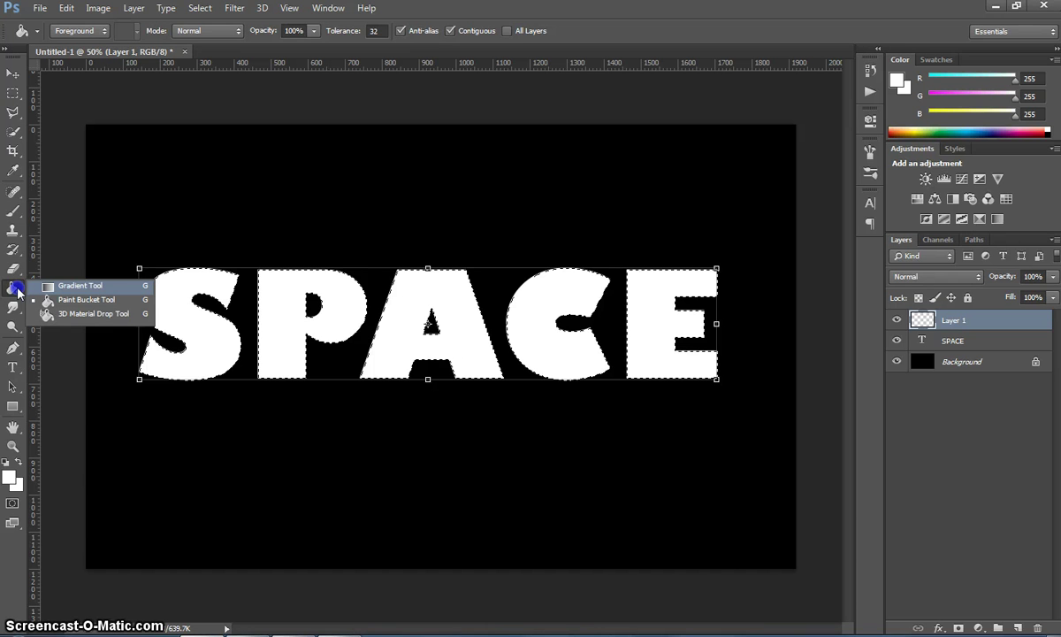
Choose the Gradient Tool and open the Gradient Editor, moved clear of the letters
left_click(80, 285)
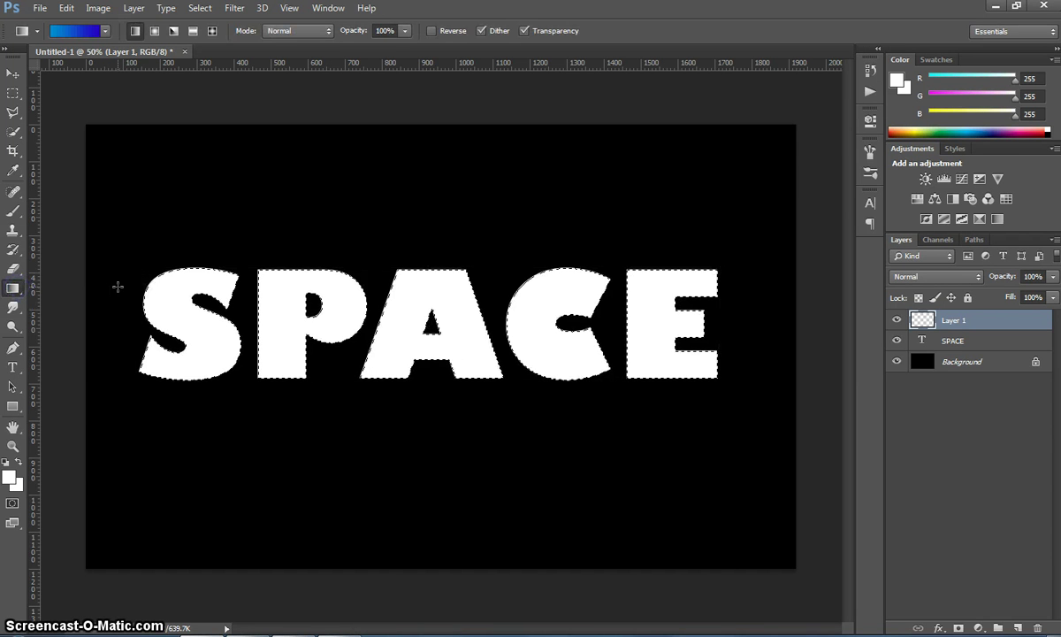
left_click(105, 31)
left_click(86, 59)
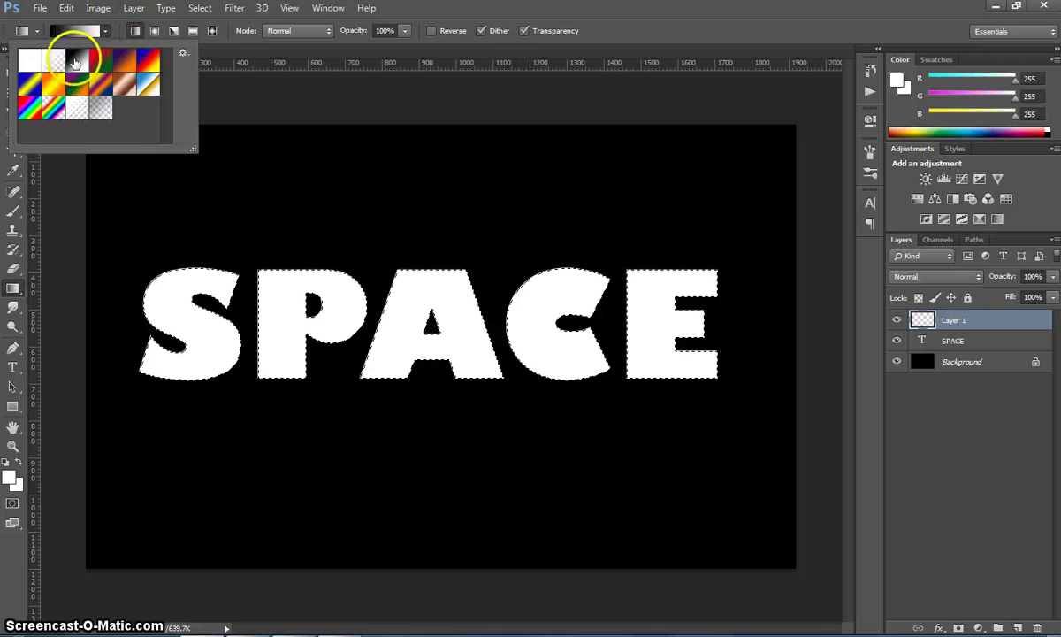
left_click(105, 31)
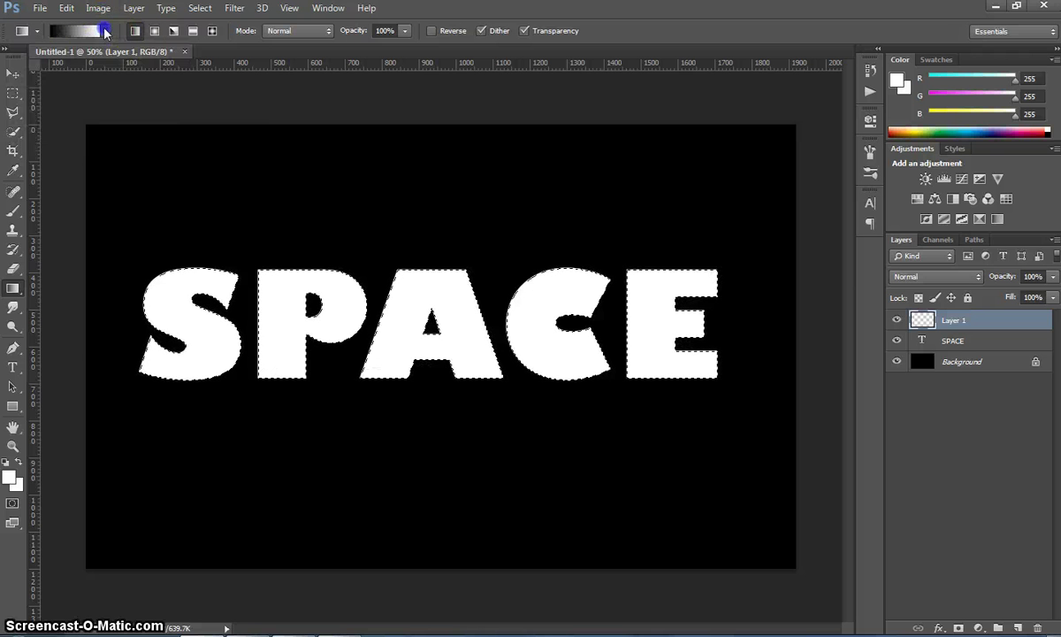
left_click(105, 31)
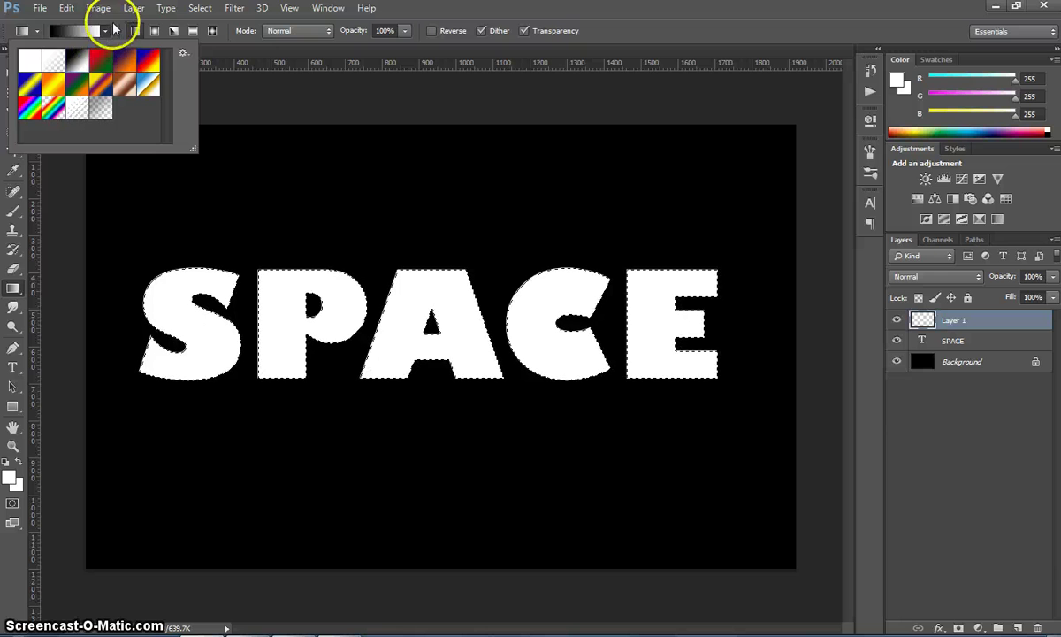
left_click(114, 28)
left_click(107, 32)
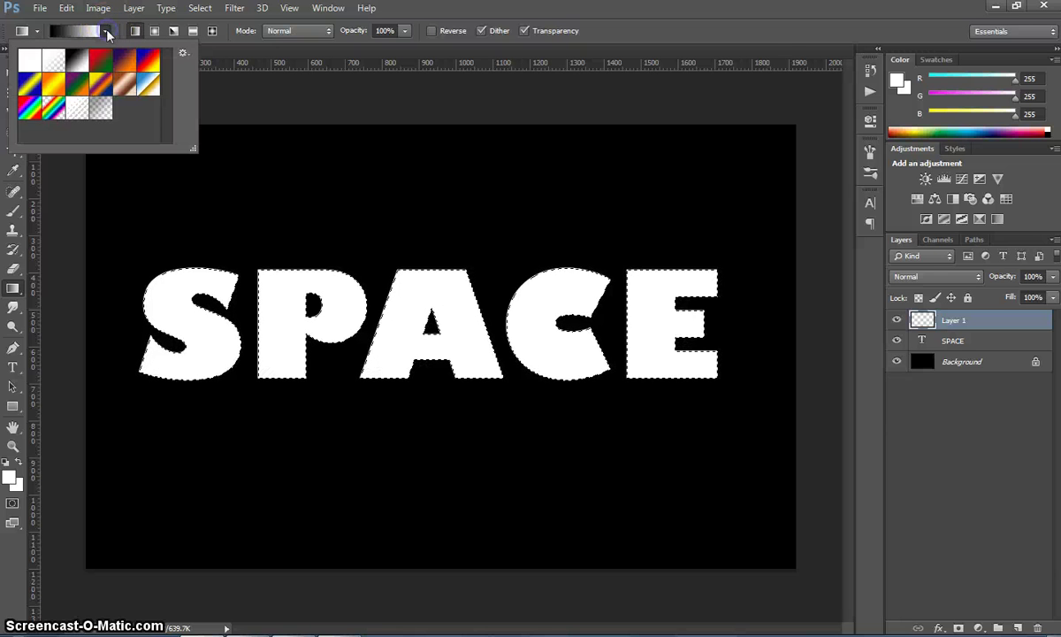
left_click(97, 31)
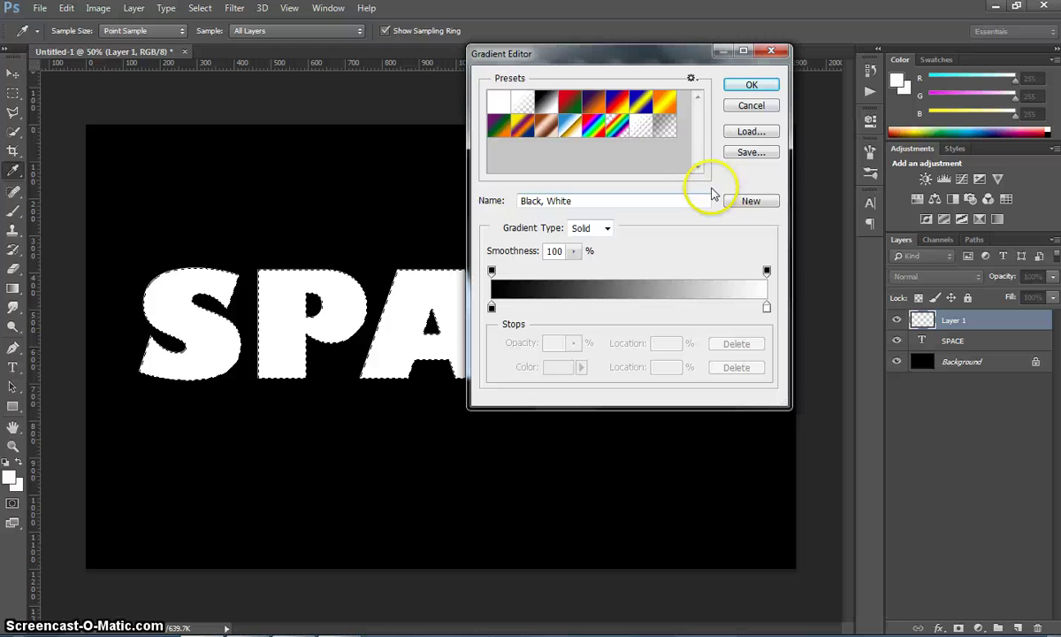
left_click(739, 107)
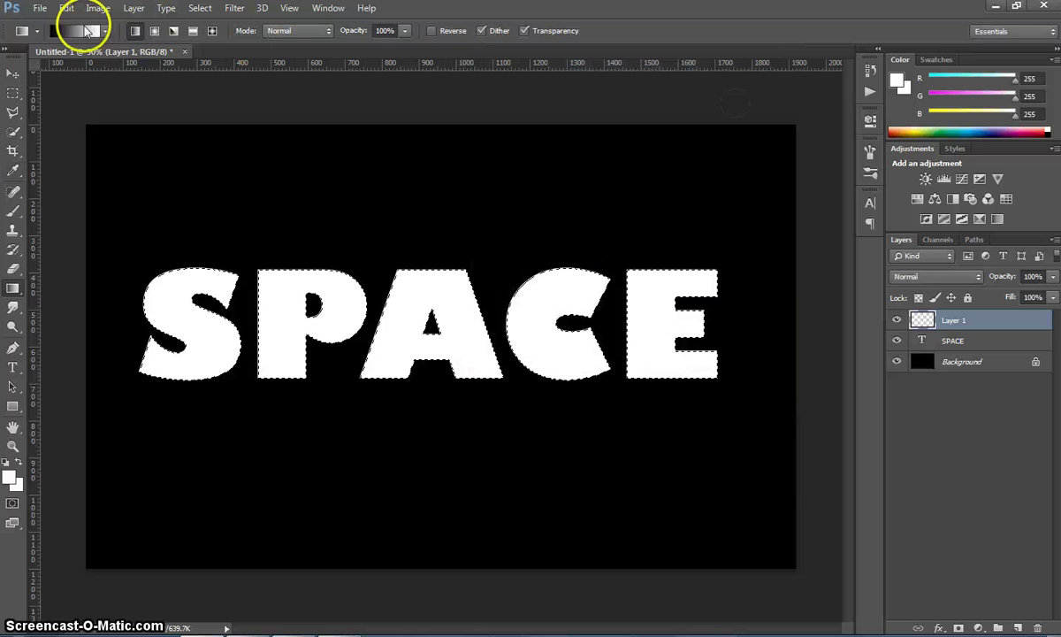
left_click(75, 33)
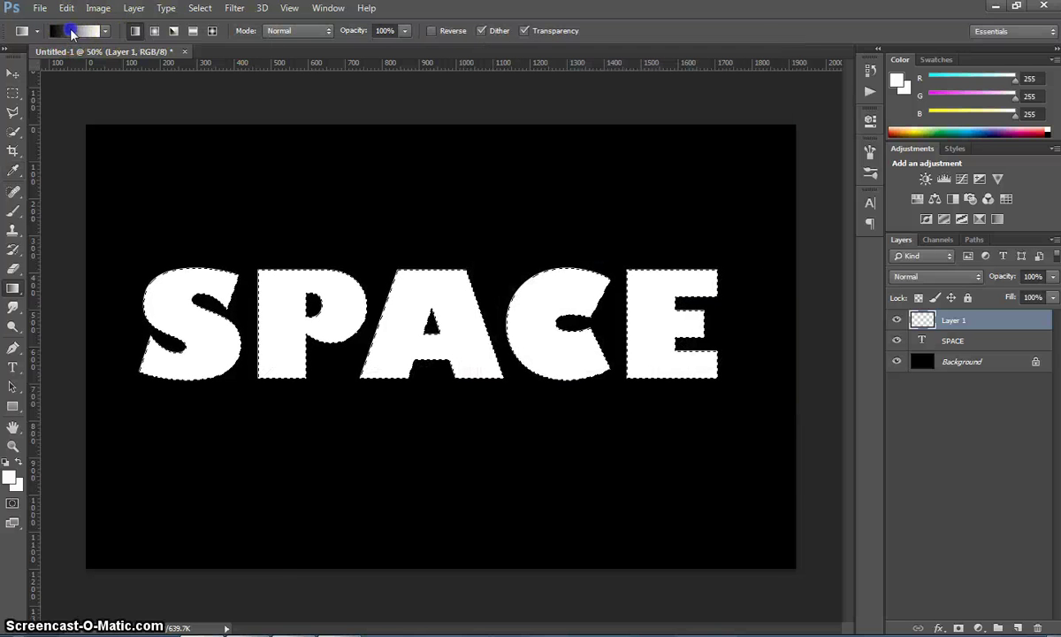
left_click_drag(525, 63, 479, 69)
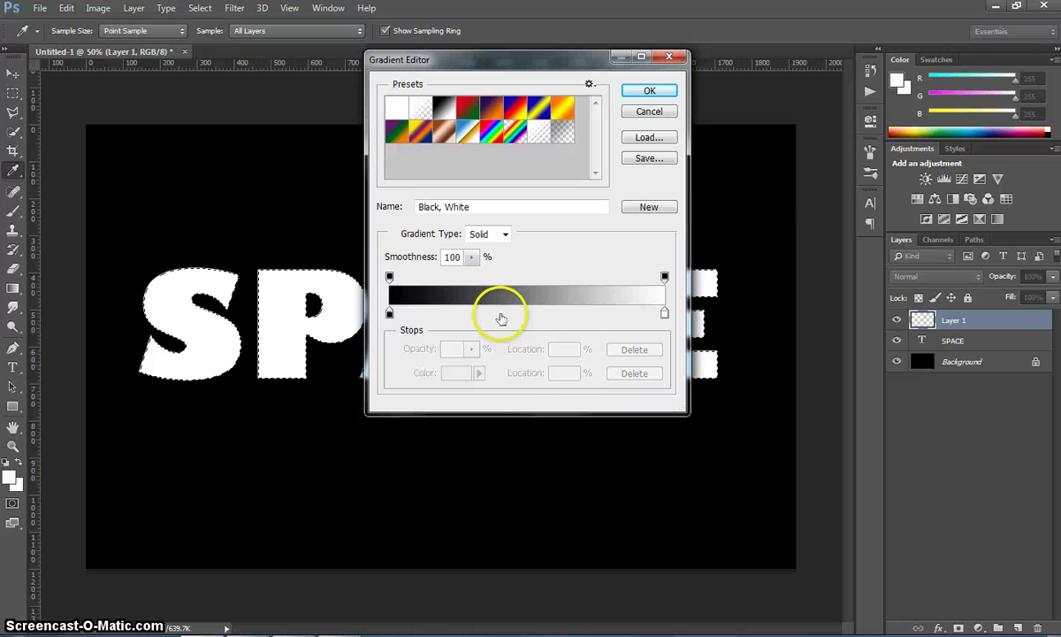
Set the gradient's left stop to light blue and right stop to dark blue (0800b3)
left_click(389, 314)
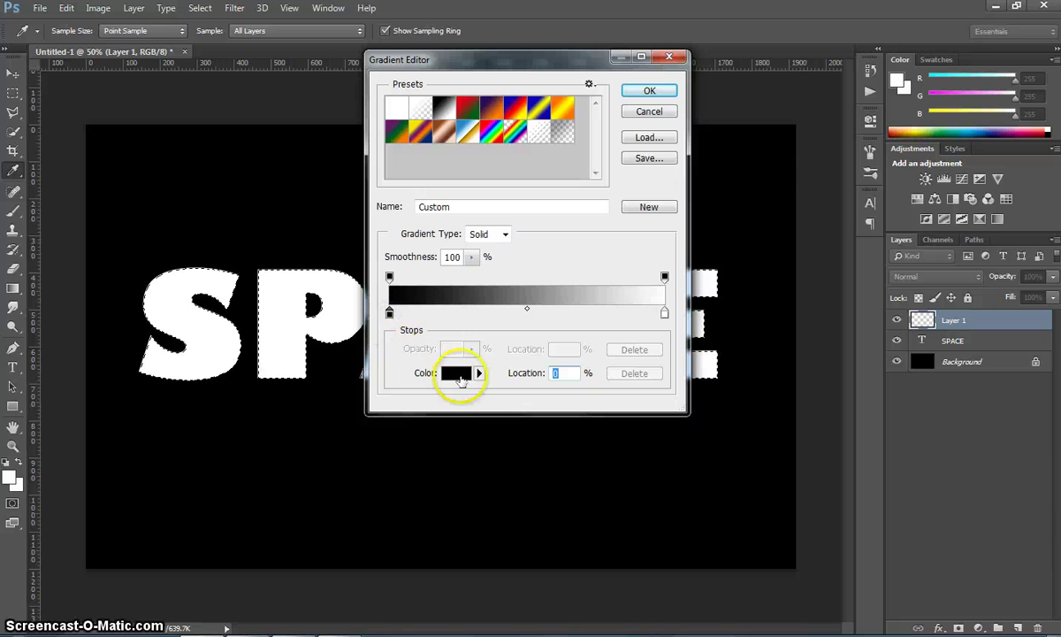
left_click(453, 374)
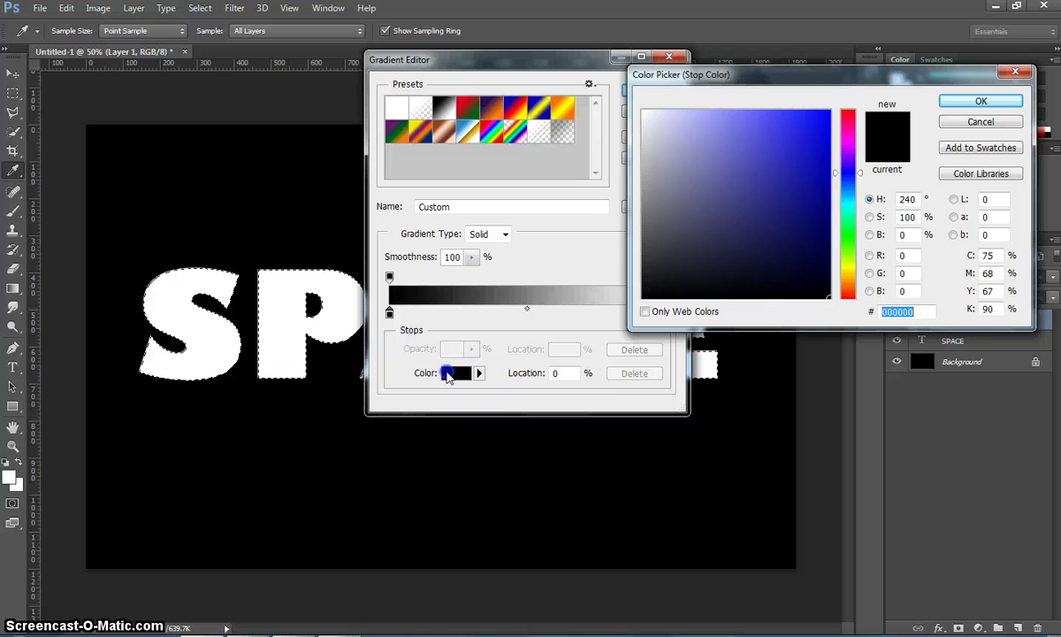
left_click_drag(792, 154, 788, 128)
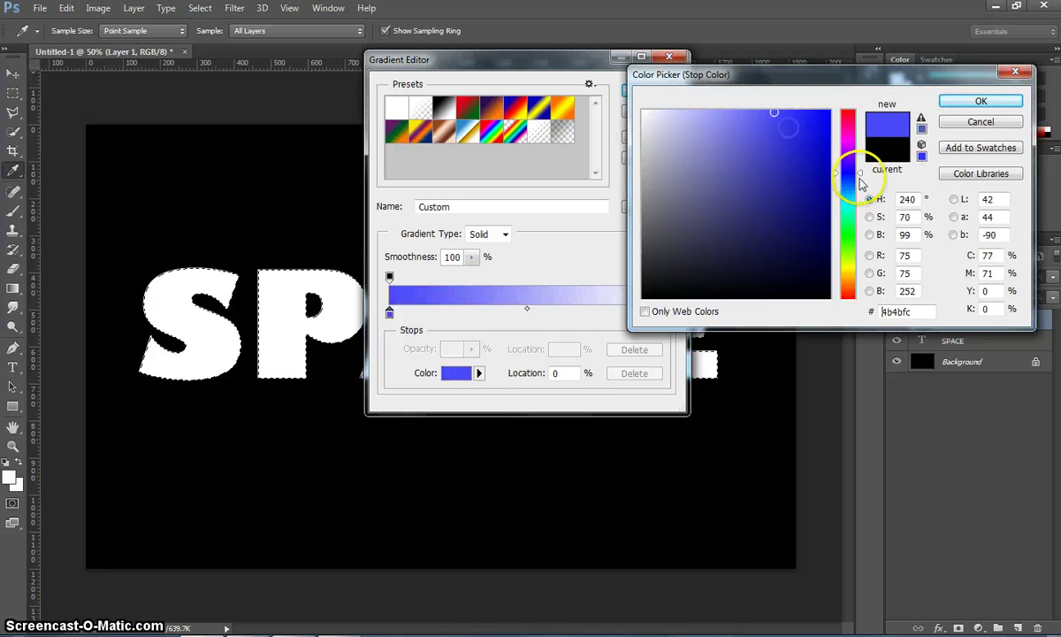
left_click_drag(860, 175, 863, 178)
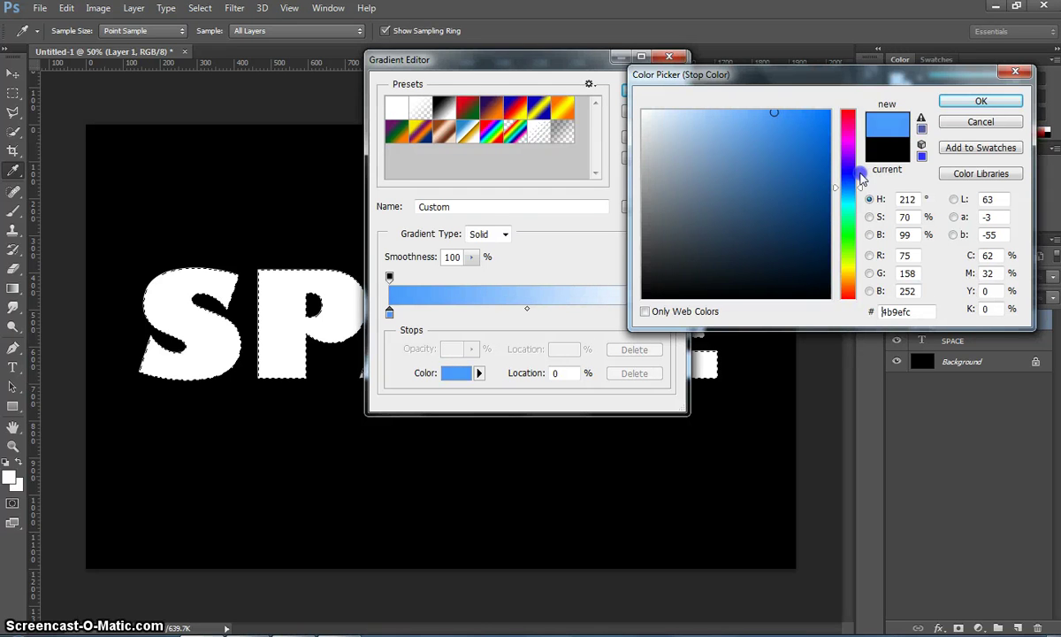
left_click(976, 100)
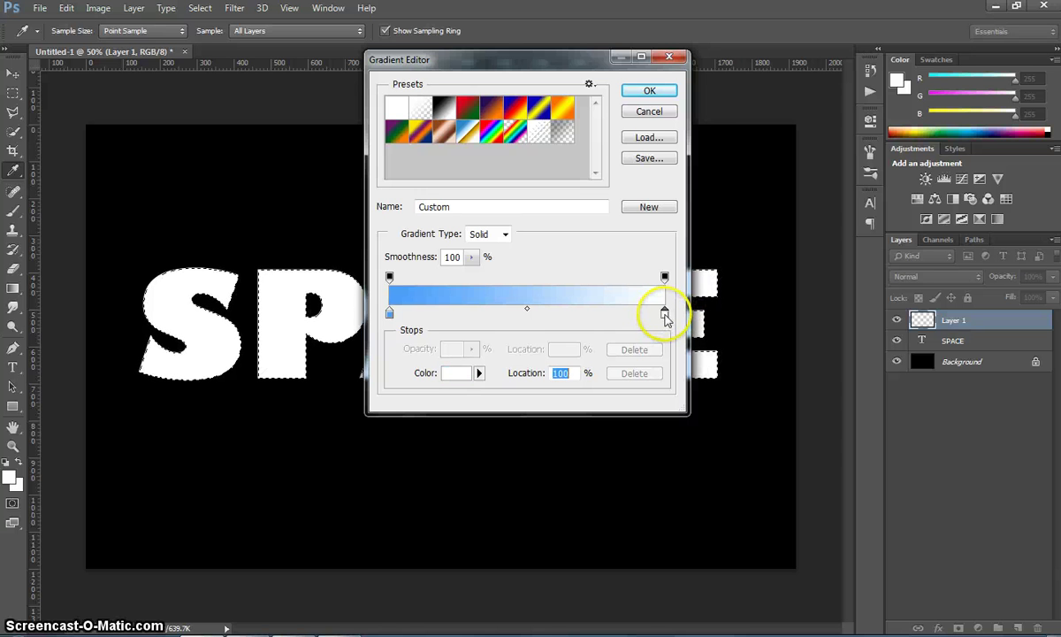
left_click(459, 373)
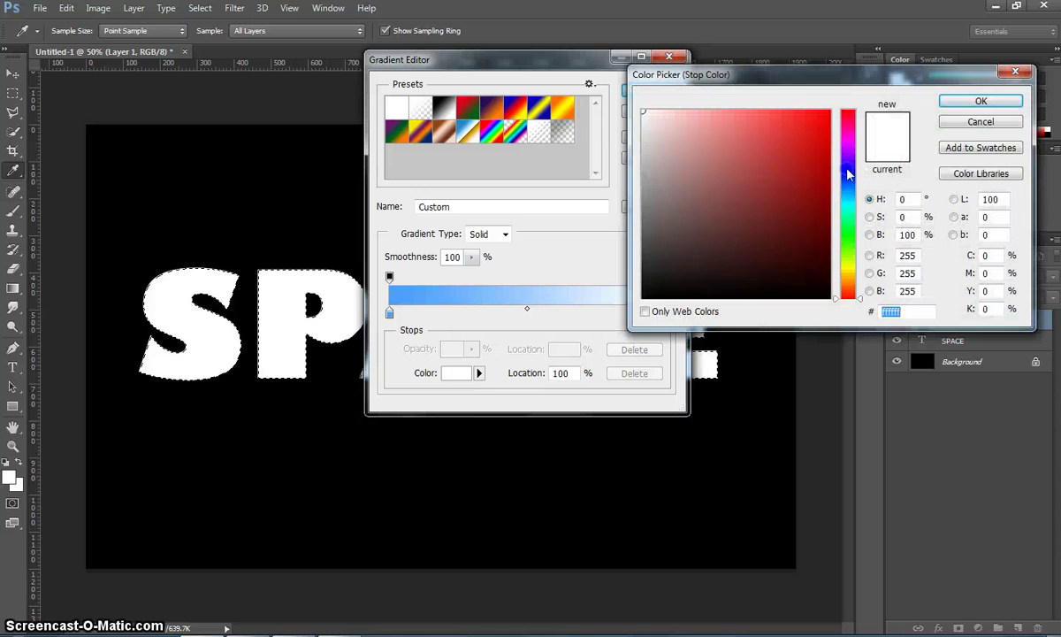
left_click(847, 171)
left_click(822, 147)
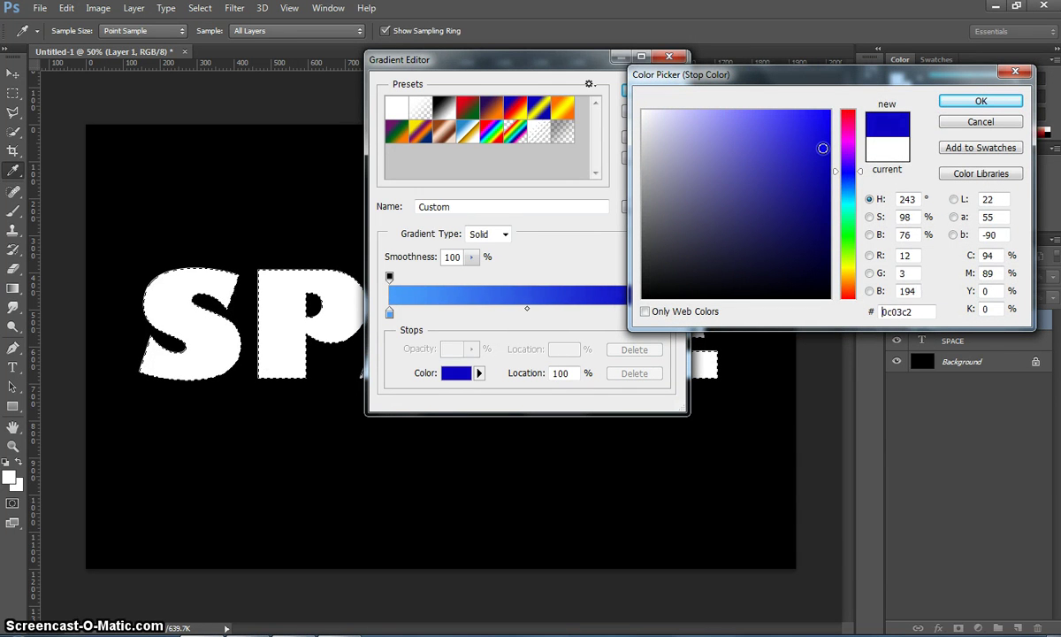
left_click(976, 100)
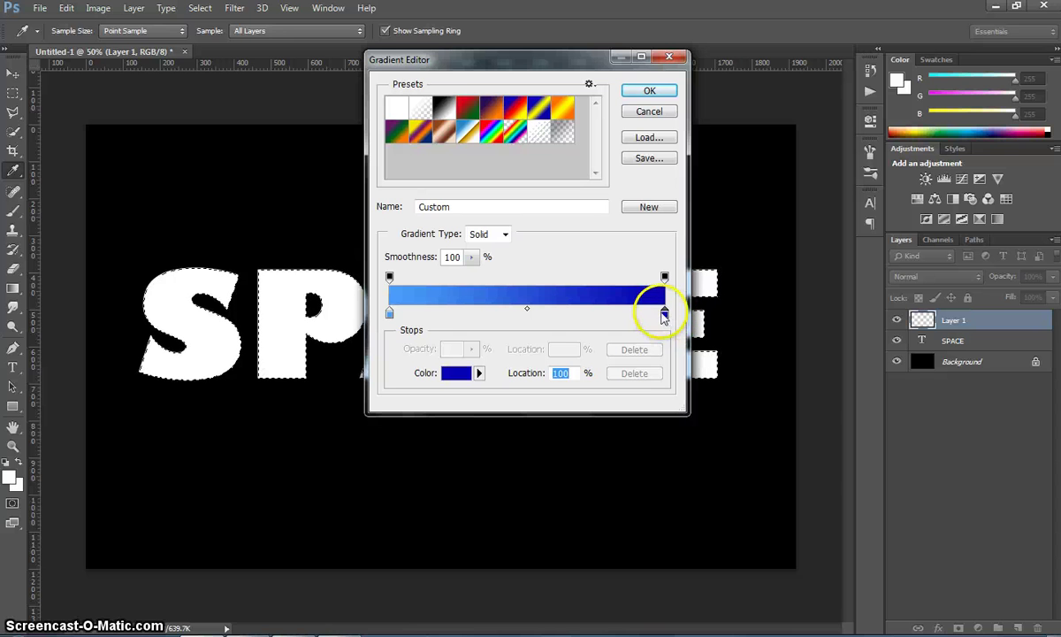
Drag the blue gradient diagonally across the selected SPACE letters on Layer 1
left_click(646, 92)
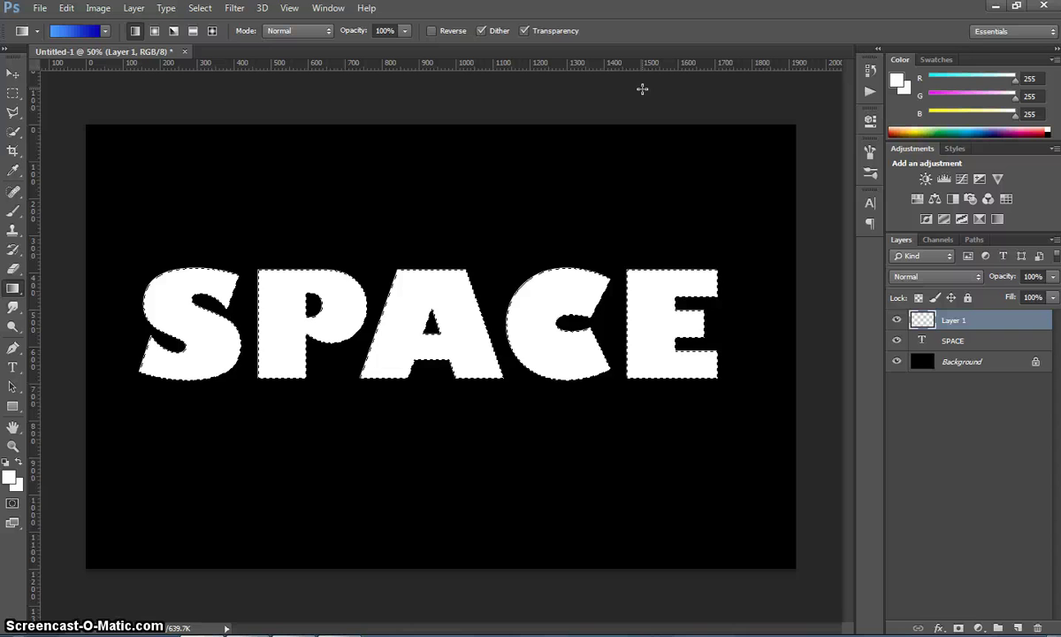
left_click_drag(640, 93, 745, 238)
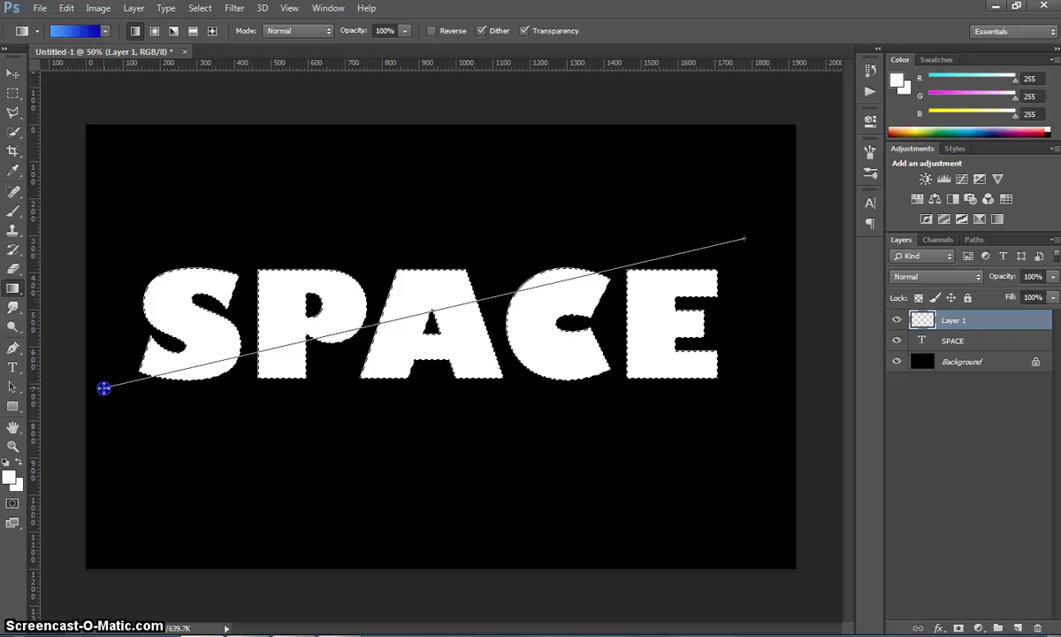
left_click_drag(103, 387, 104, 388)
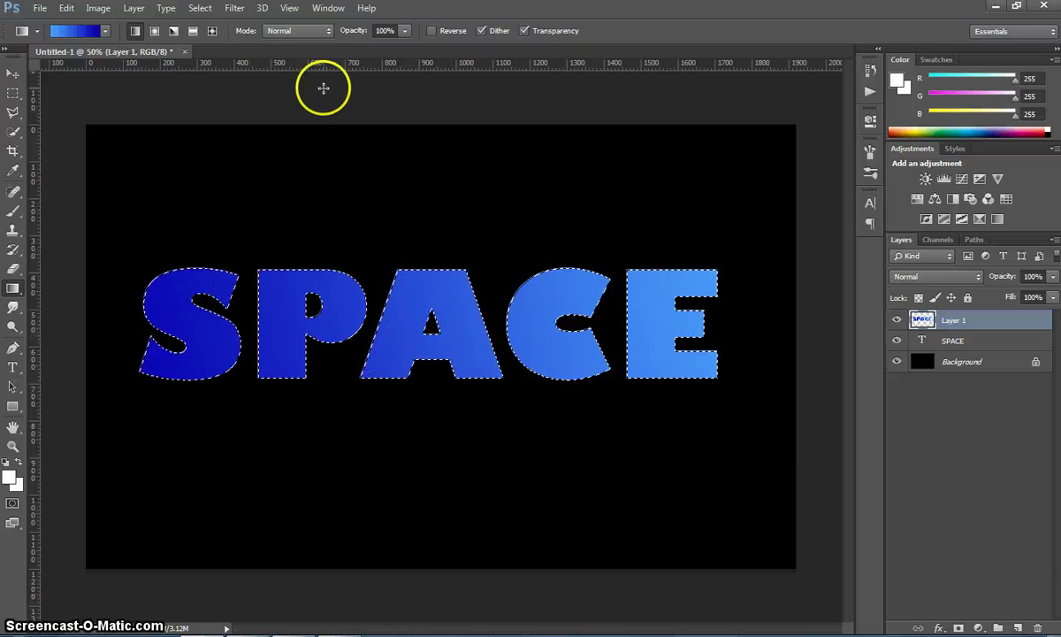
left_click(201, 9)
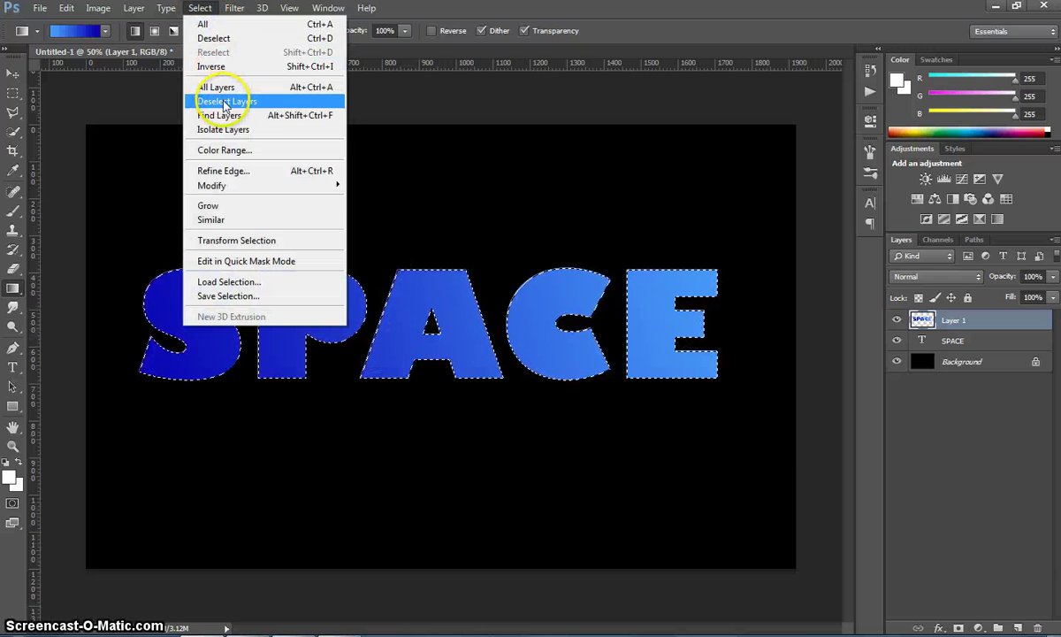
Deselect the letters and delete the original SPACE type layer
left_click(217, 39)
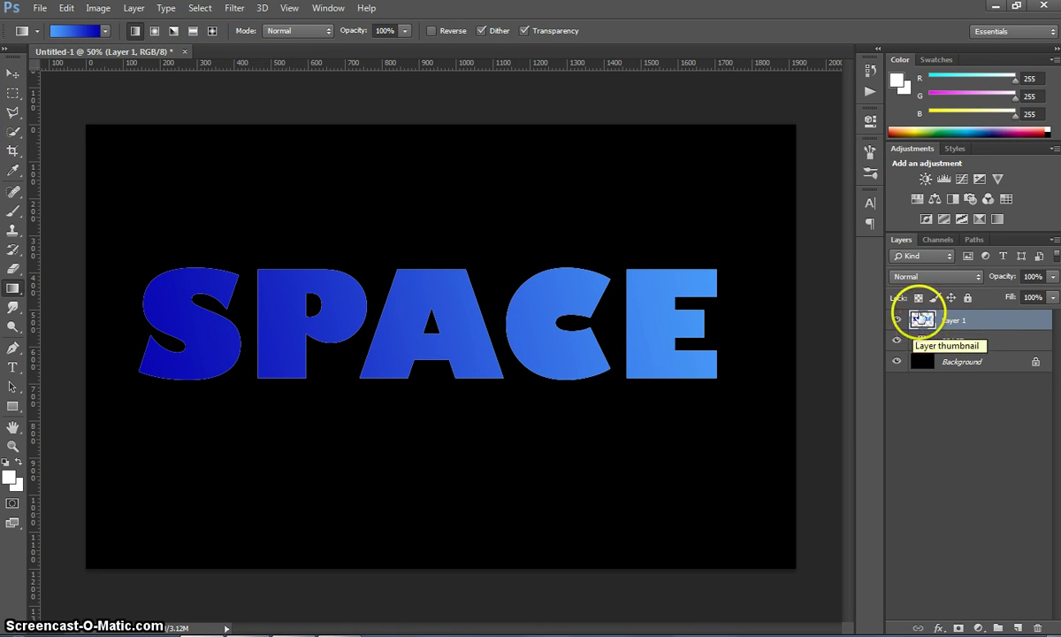
left_click(975, 341)
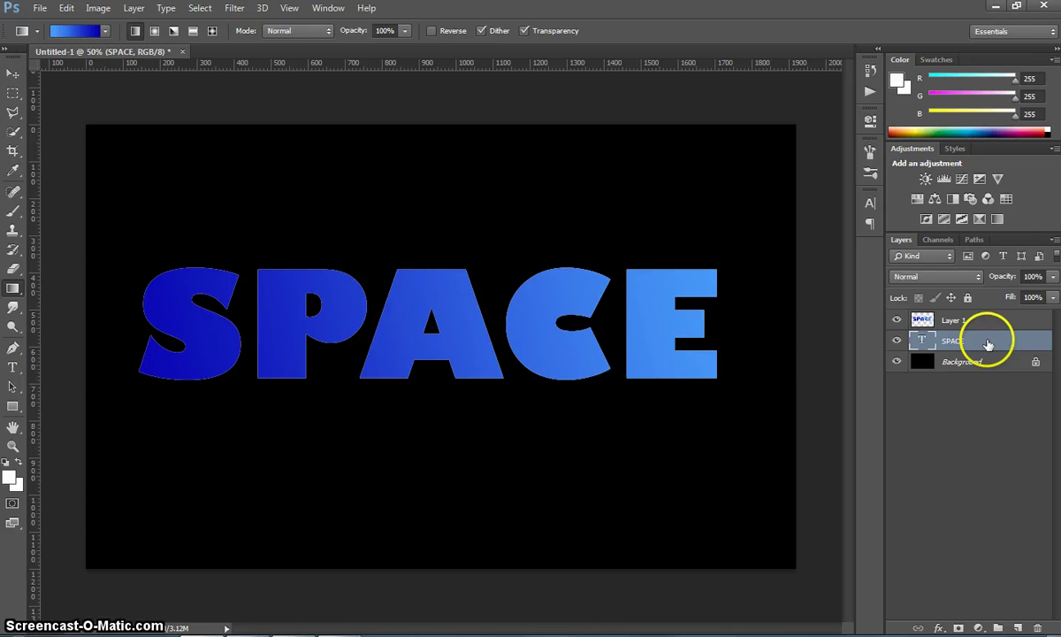
left_click_drag(981, 342, 1037, 628)
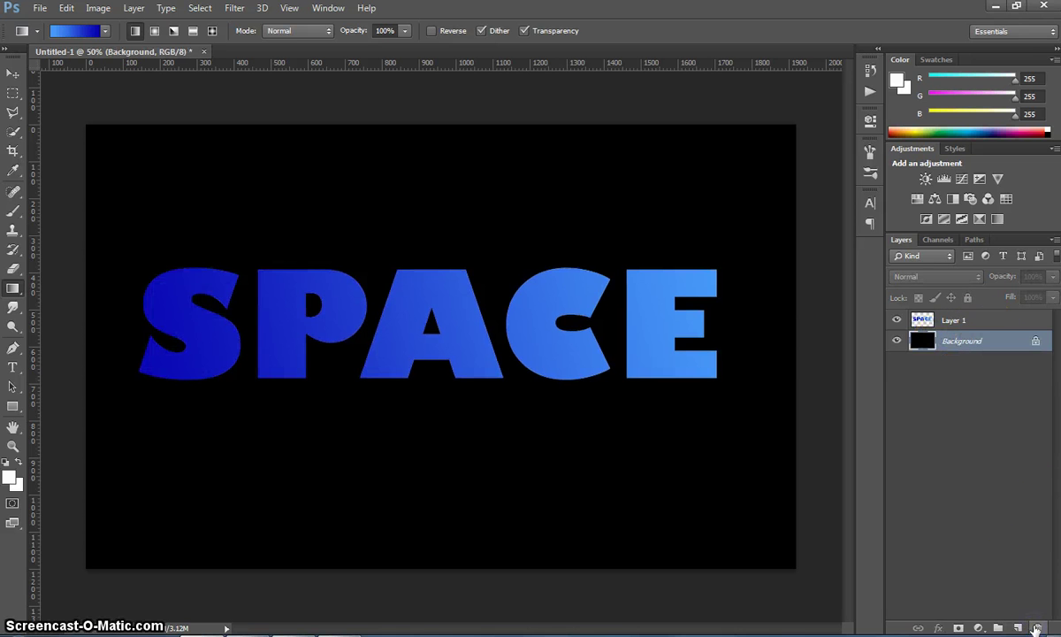
Duplicate Layer 1 through its context menu to create Layer 1 copy
left_click(964, 321)
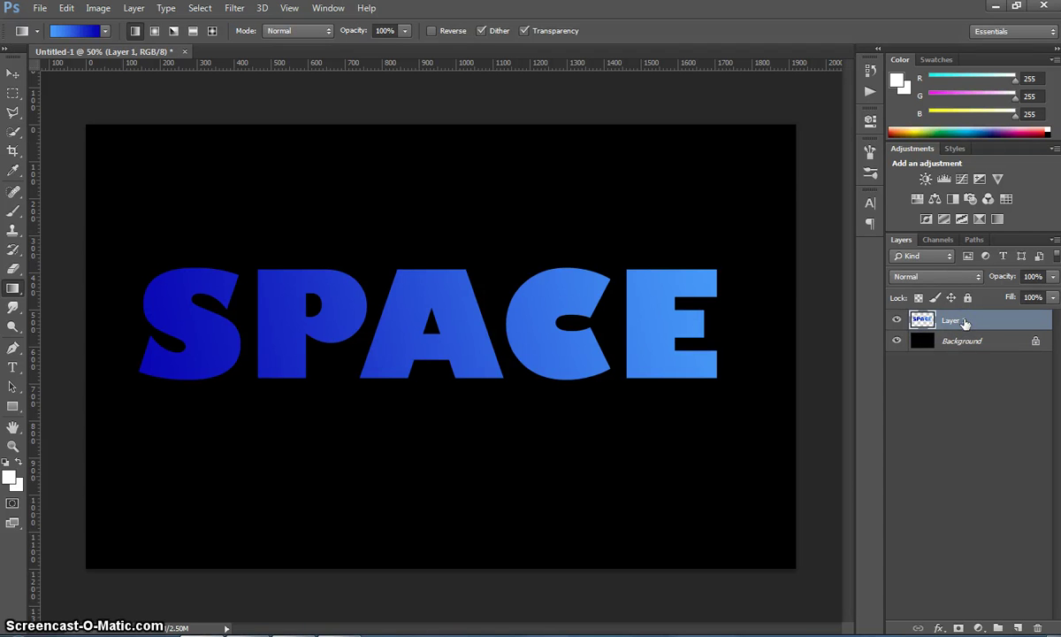
right_click(979, 323)
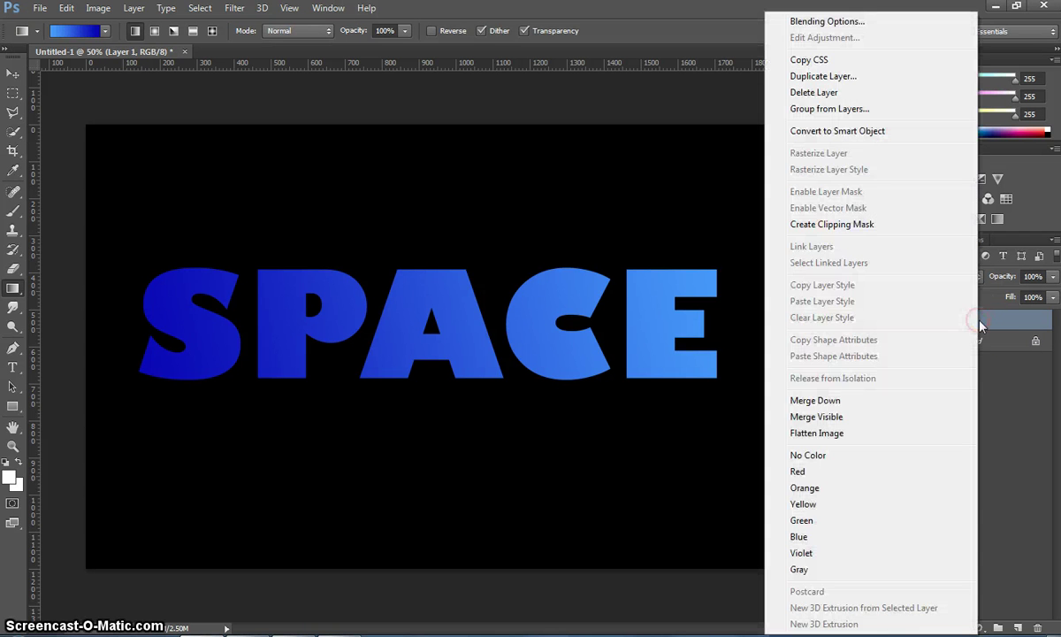
left_click(867, 77)
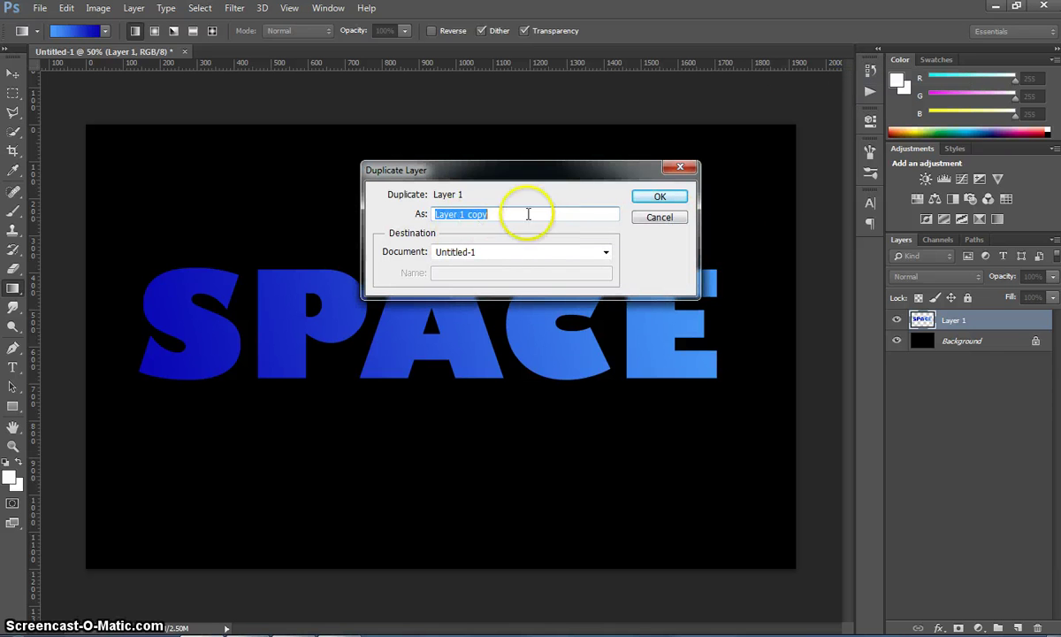
left_click(654, 196)
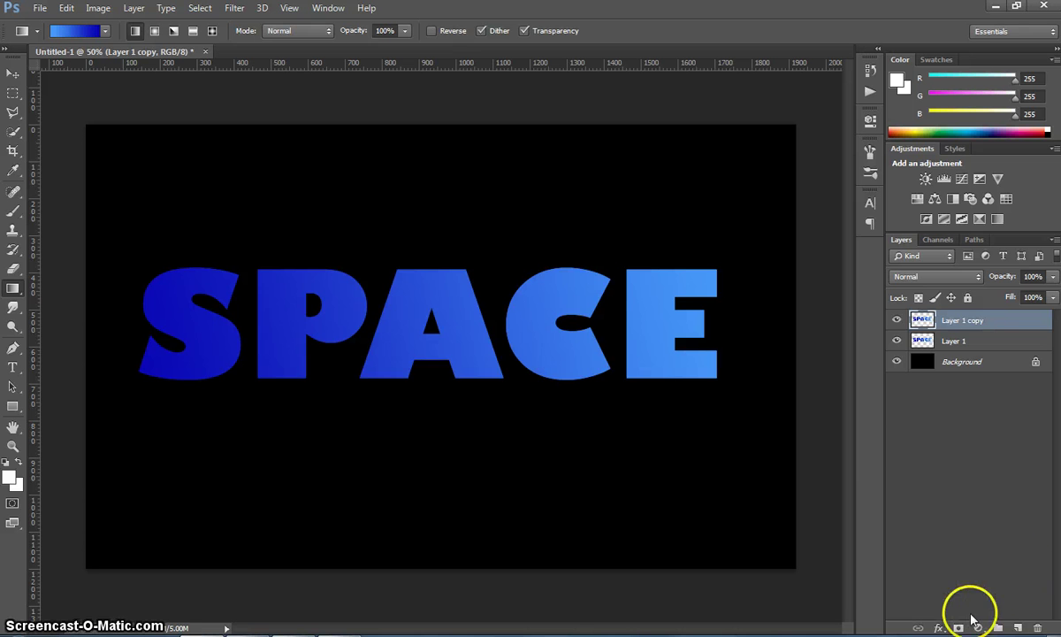
Add a new layer on top and rename it Clouds
left_click(1019, 626)
double_click(957, 320)
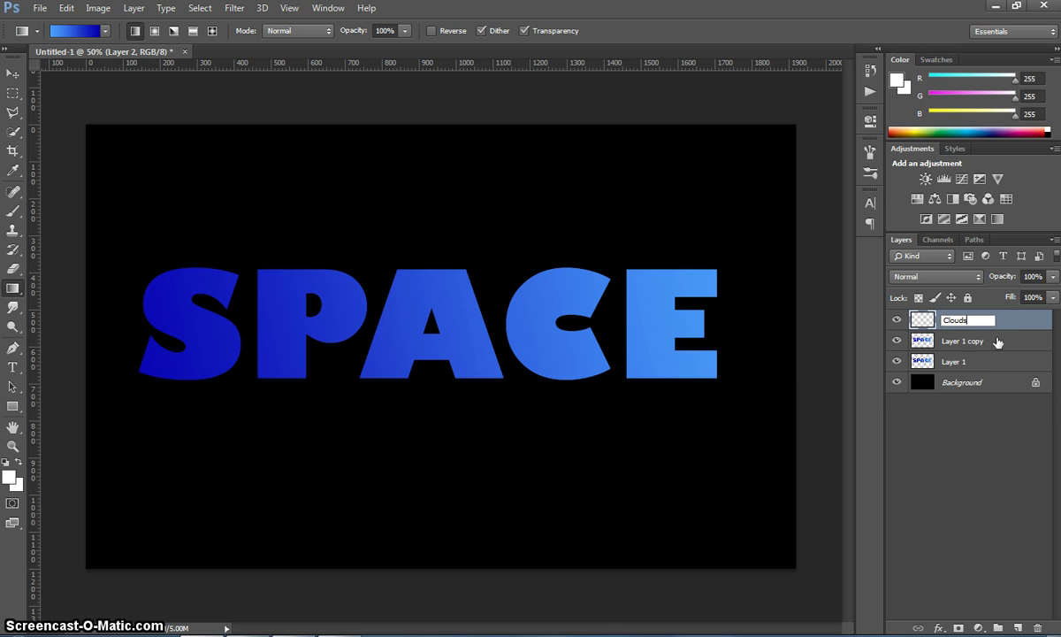
left_click(1013, 433)
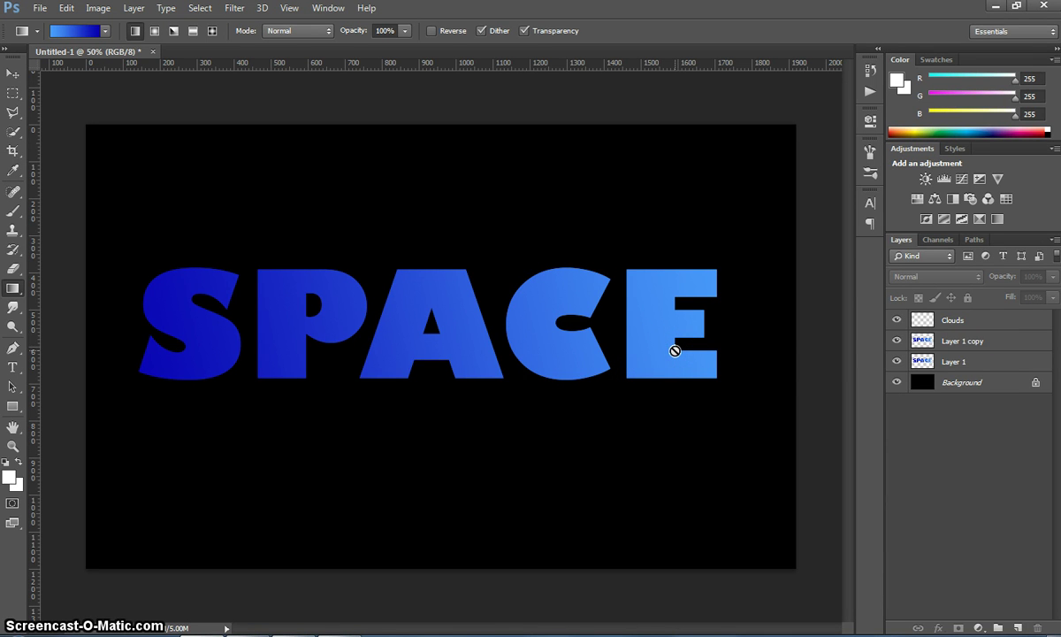
left_click(962, 319)
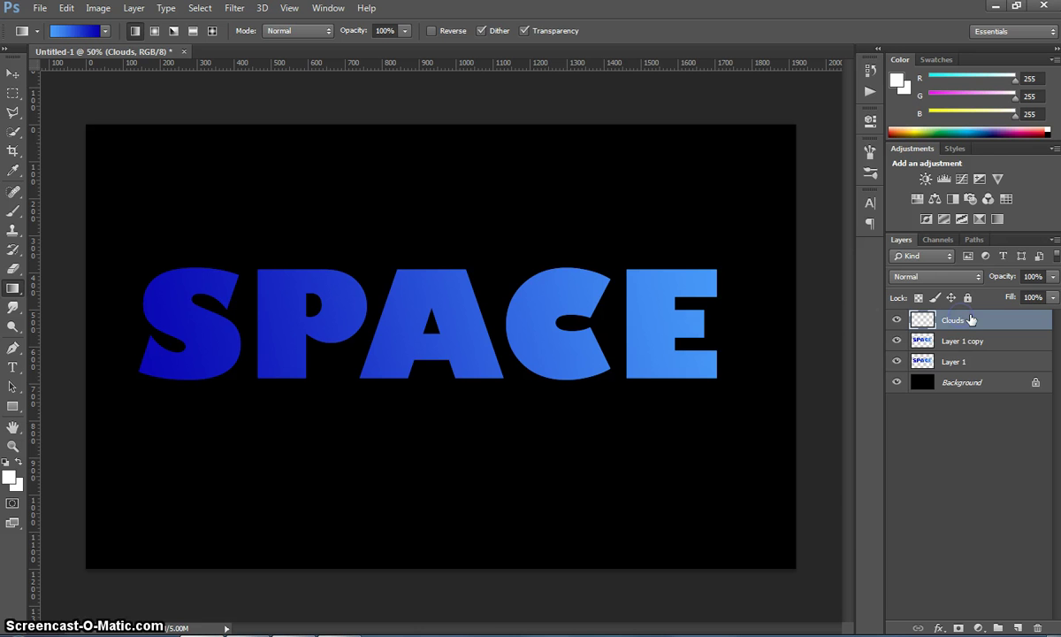
Set the foreground colour to white and the background colour to black
left_click(13, 476)
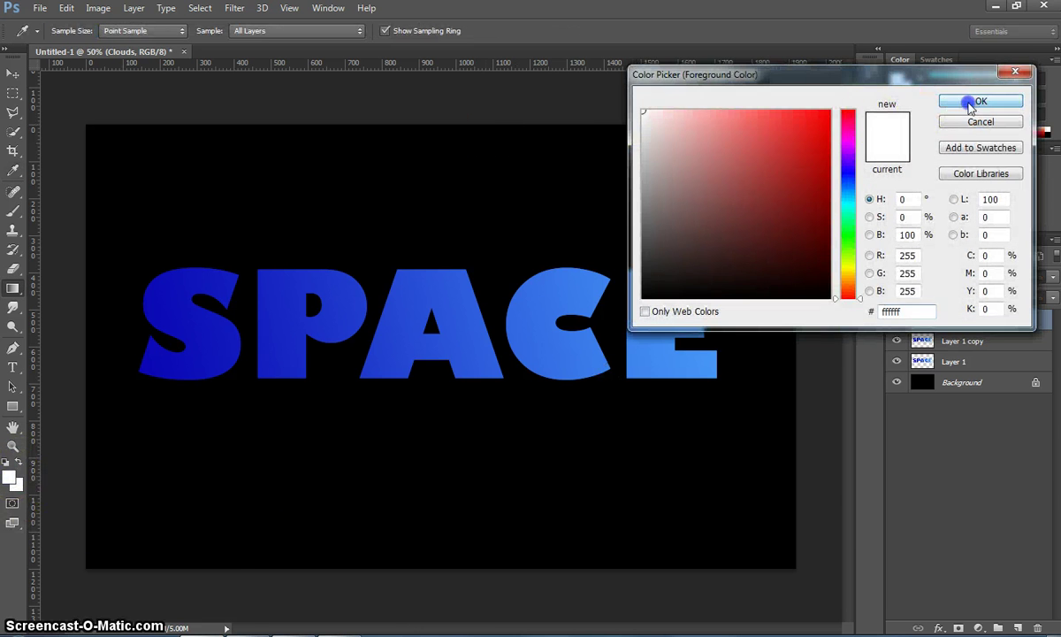
left_click(973, 103)
left_click(18, 483)
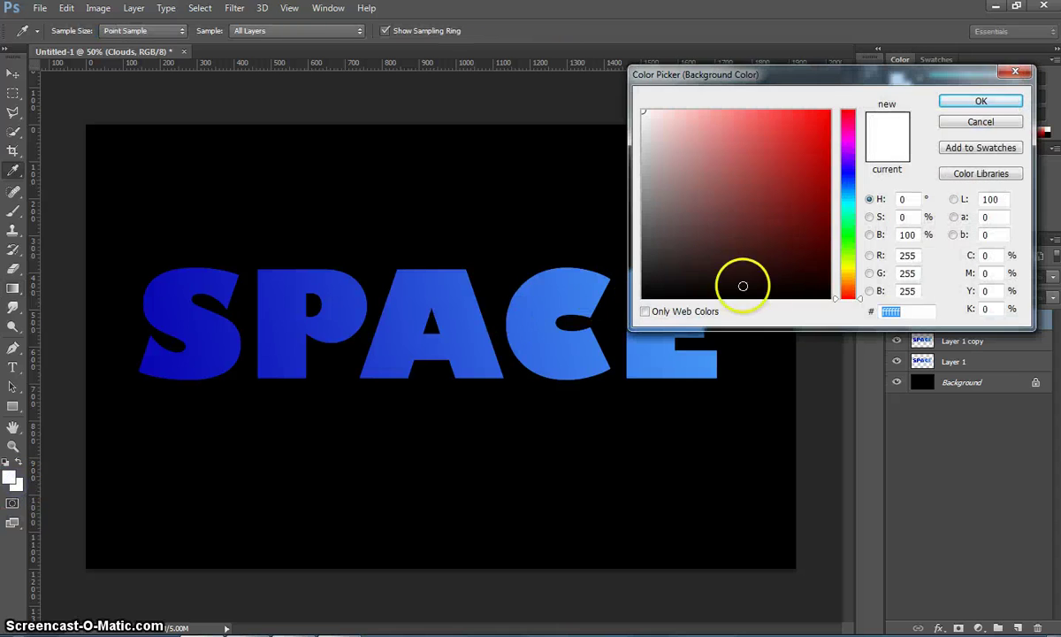
left_click_drag(743, 286, 775, 284)
left_click(959, 102)
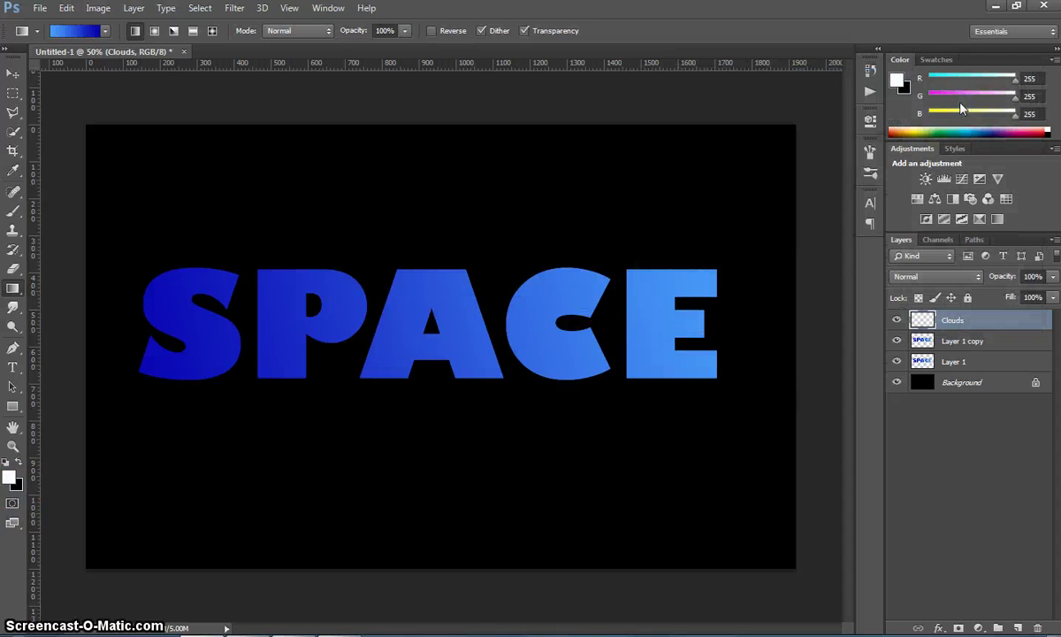
Render Clouds on the Clouds layer and set its blend mode to Color Dodge
left_click(235, 9)
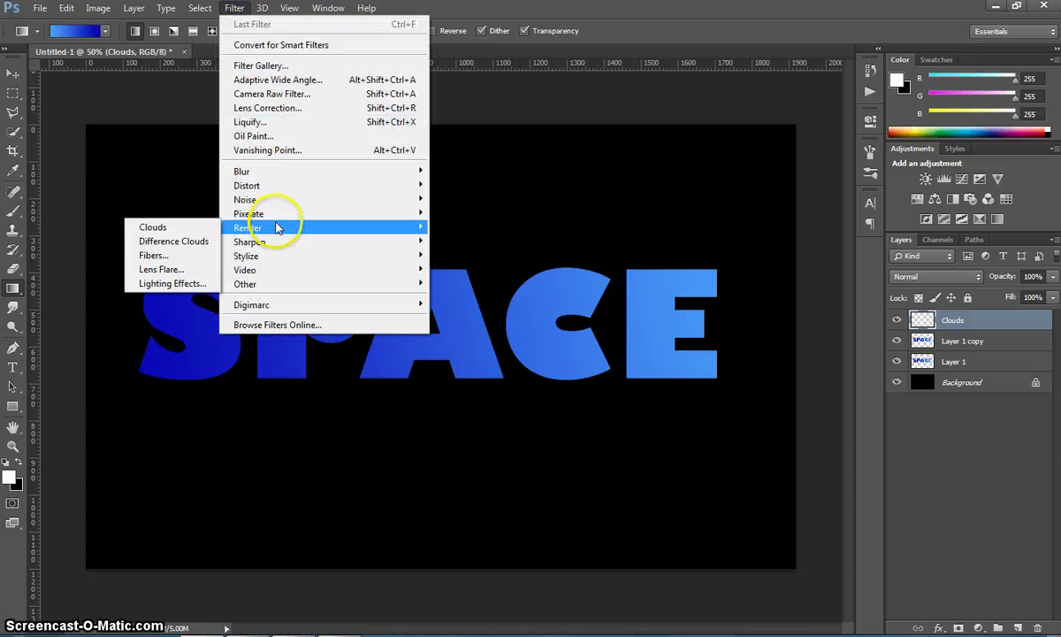
mouse_move(259, 227)
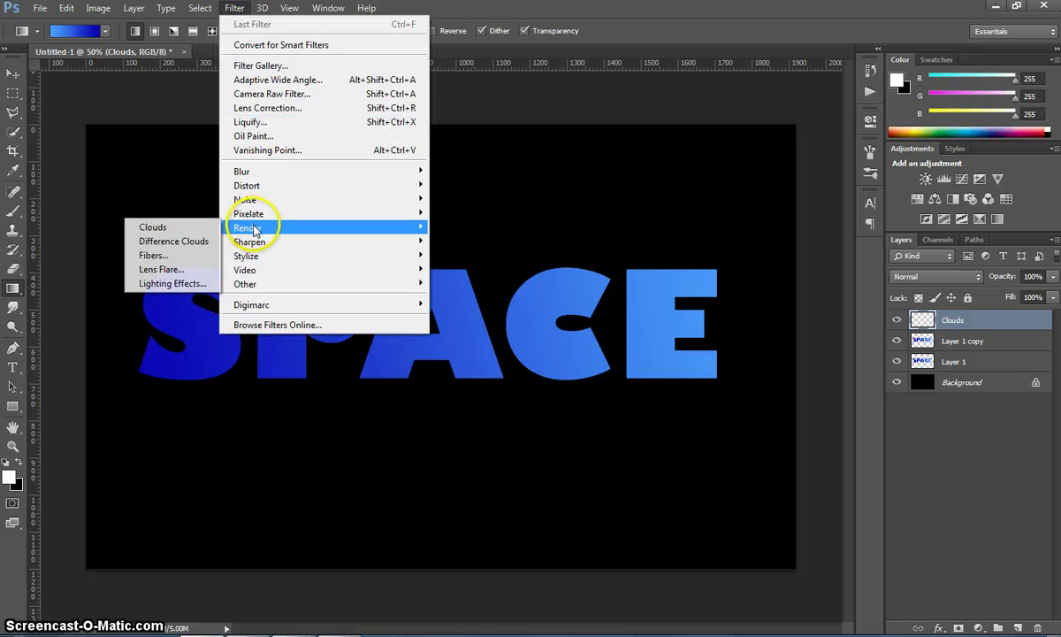
left_click(191, 229)
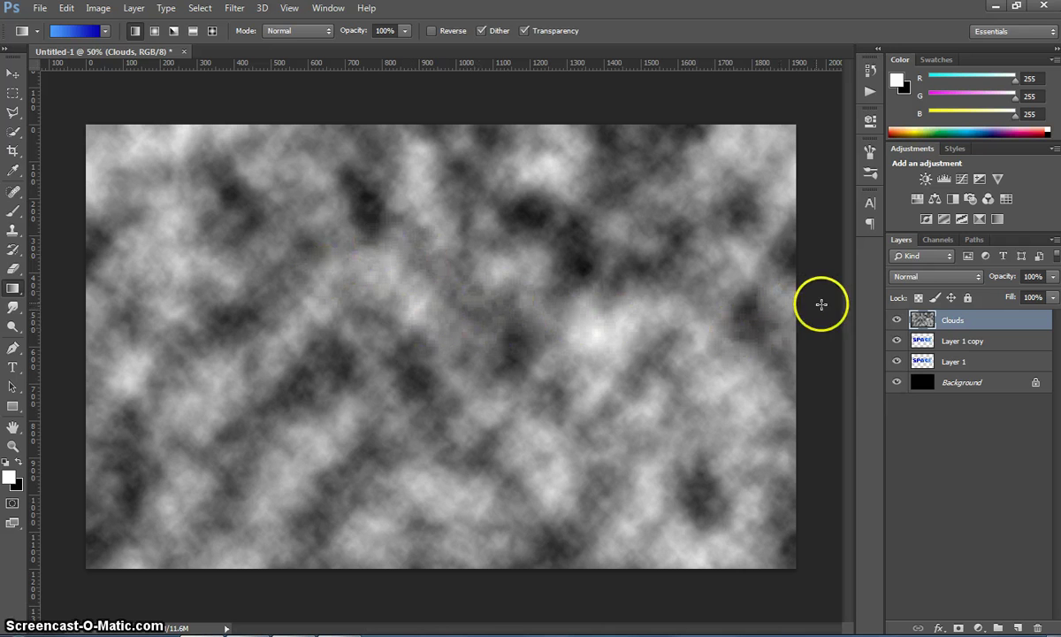
left_click(942, 281)
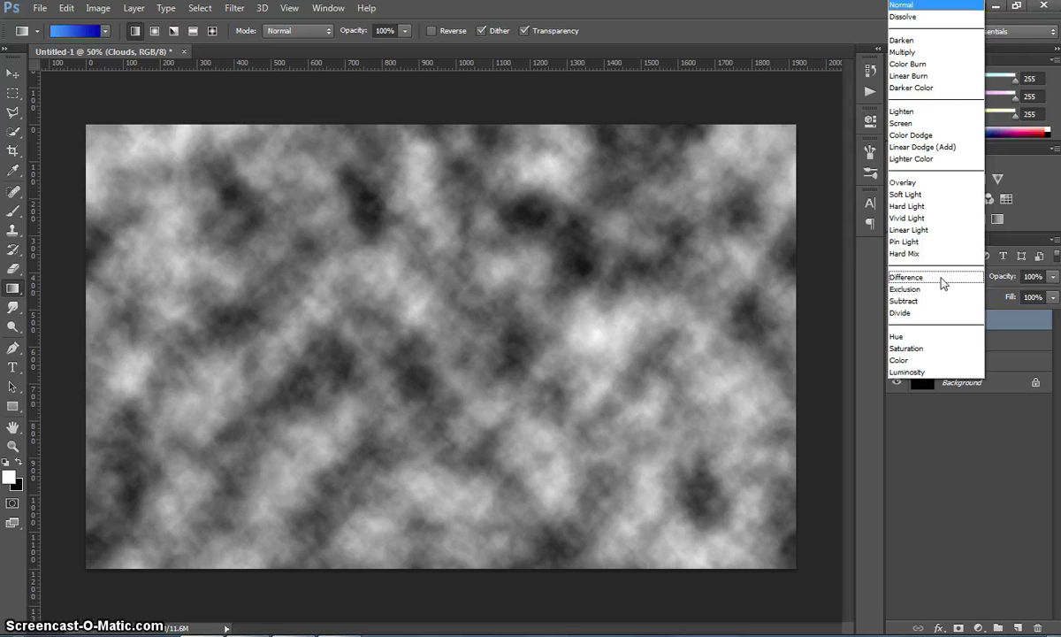
left_click(939, 137)
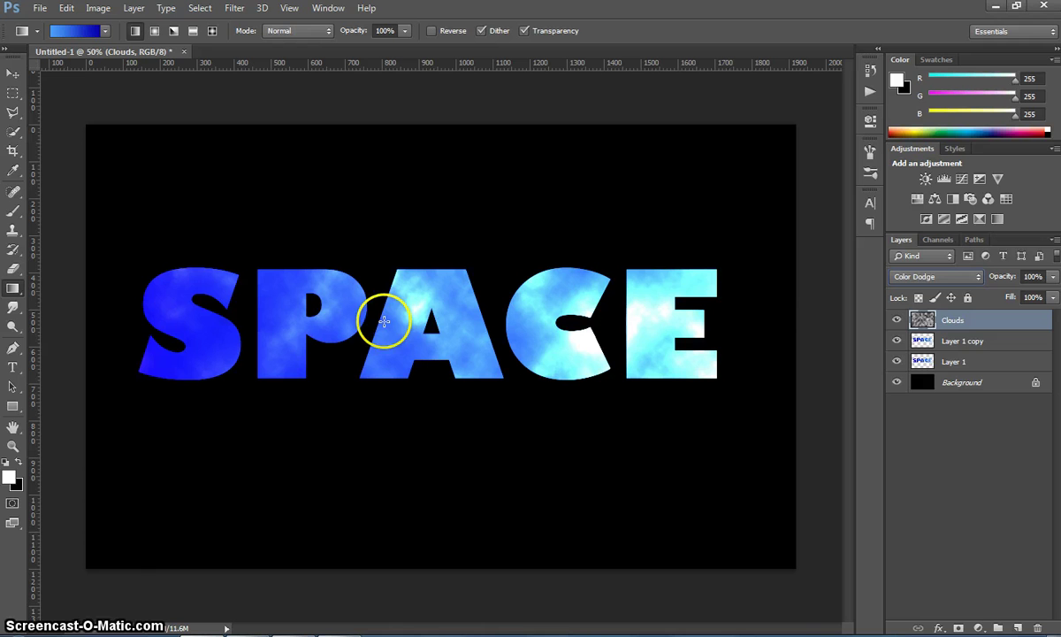
Apply a 100.6 px Gaussian Blur to Layer 1 copy
left_click(980, 344)
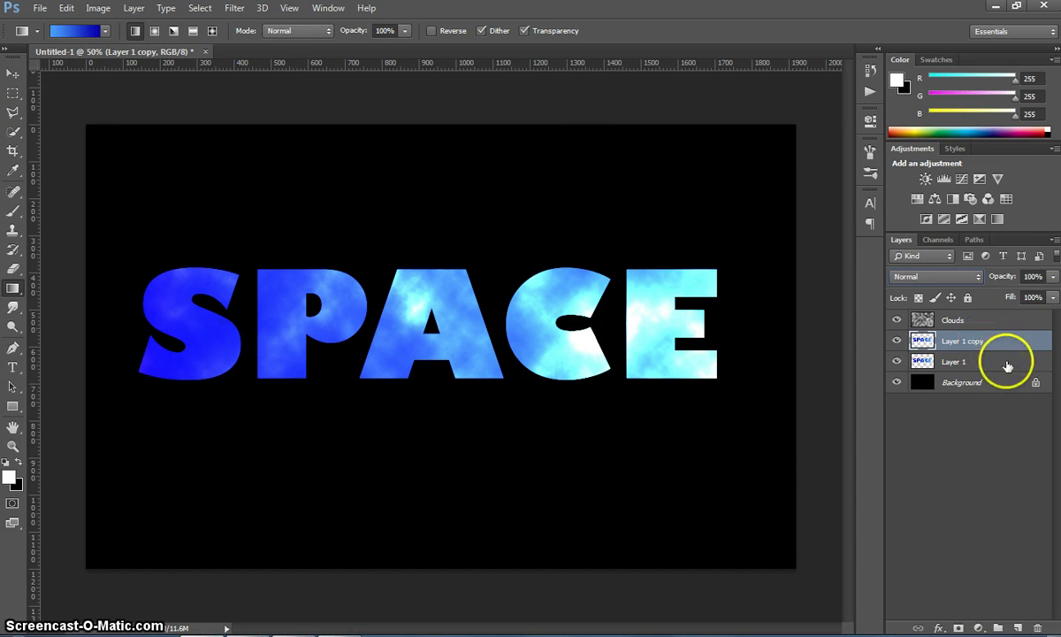
left_click(236, 8)
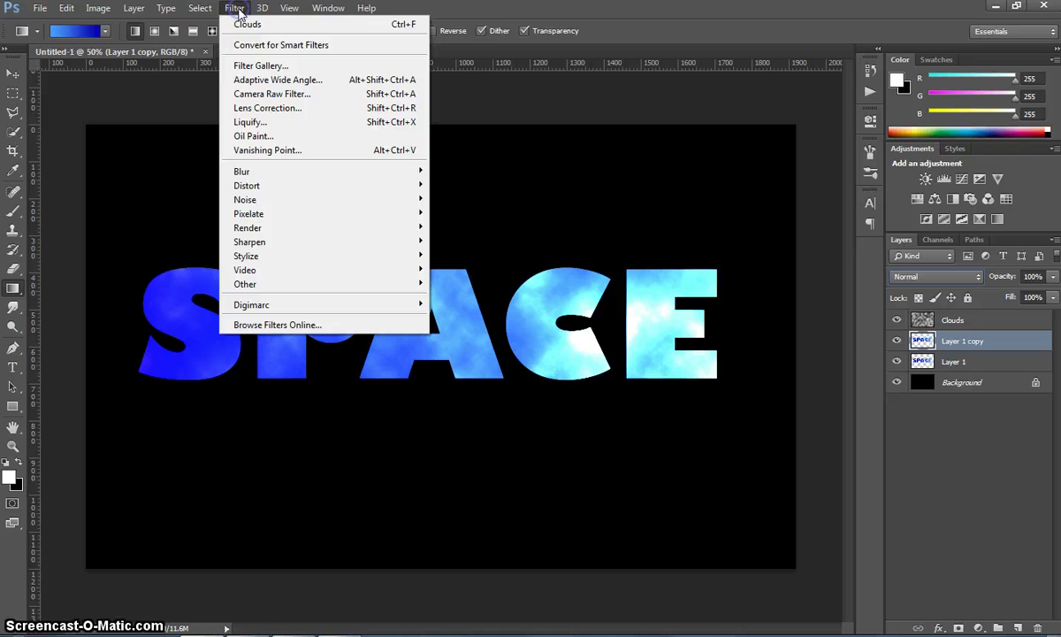
mouse_move(274, 171)
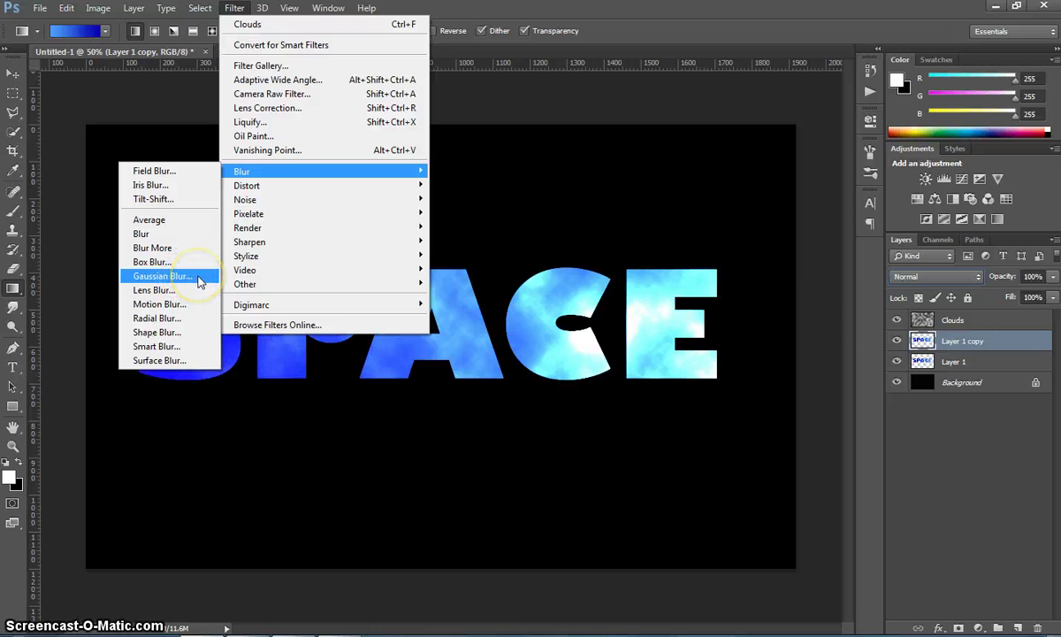
left_click(161, 276)
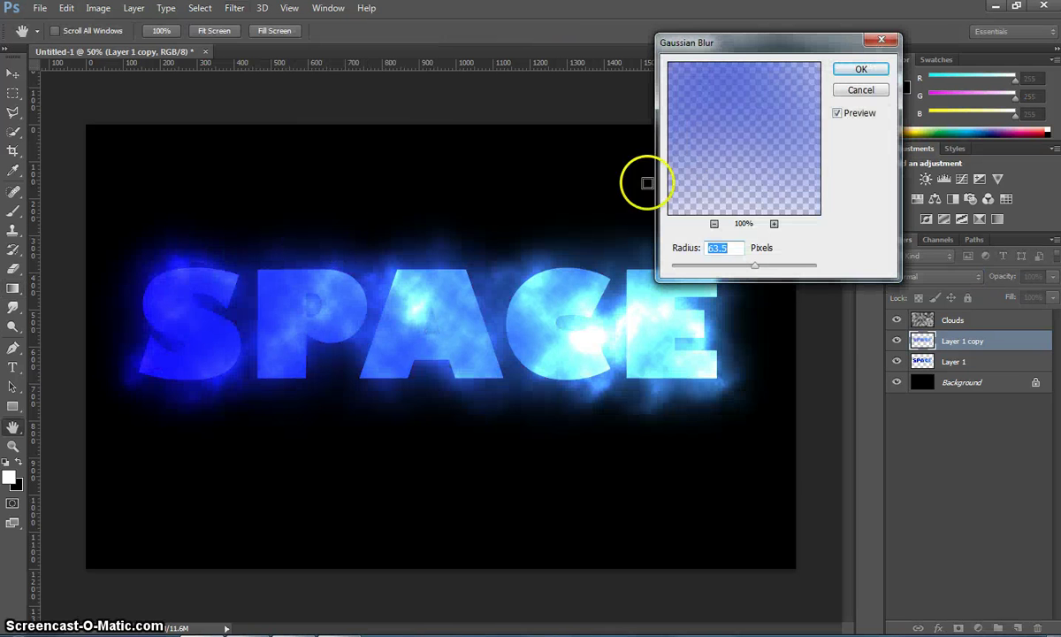
left_click_drag(752, 46, 896, 10)
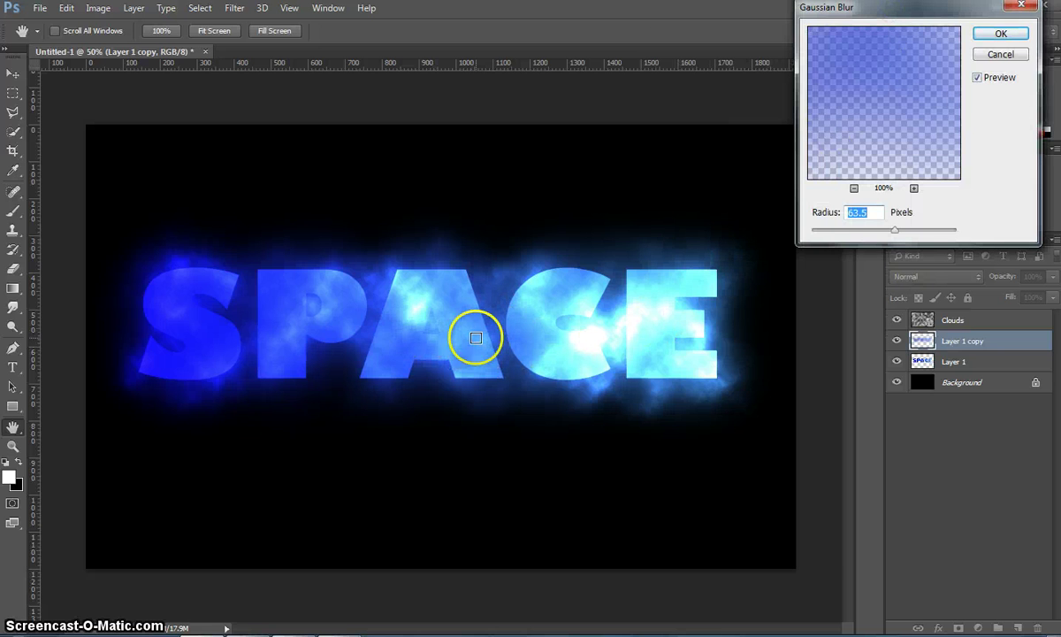
left_click(895, 230)
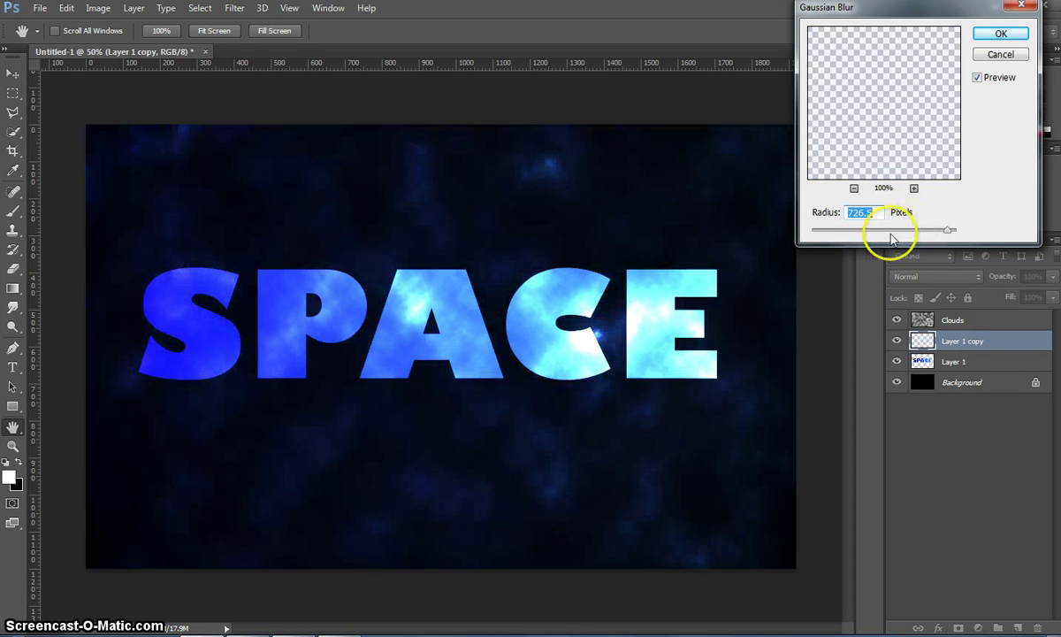
mouse_move(928, 236)
left_mouse_down()
mouse_move(826, 236)
mouse_move(908, 234)
left_mouse_up()
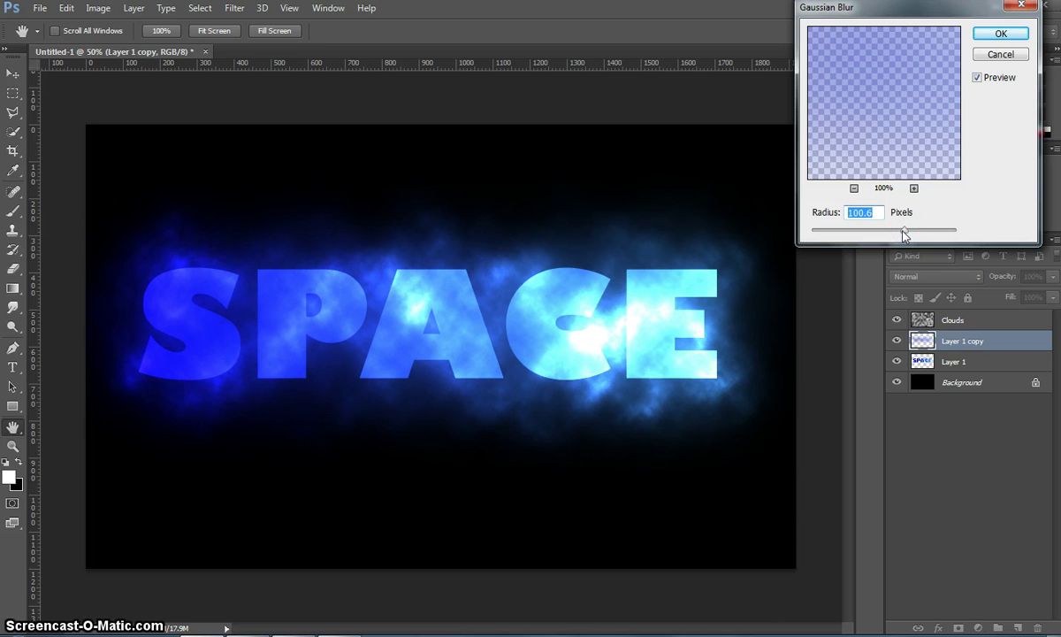
left_click(1001, 33)
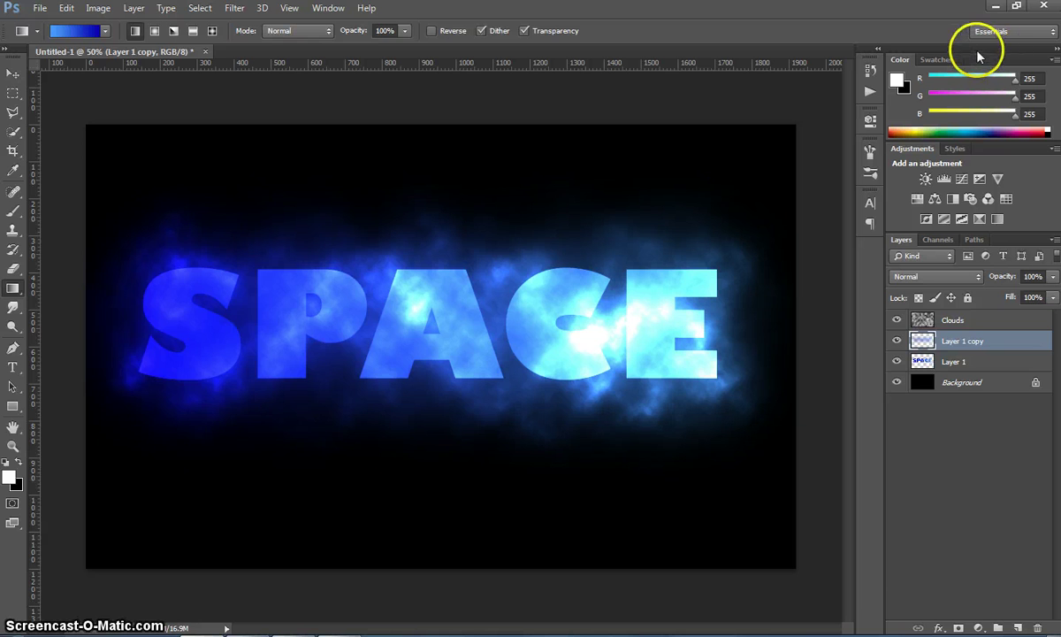
On the Clouds layer, pick the Brush tool and open the brush presets' options menu
left_click(985, 316)
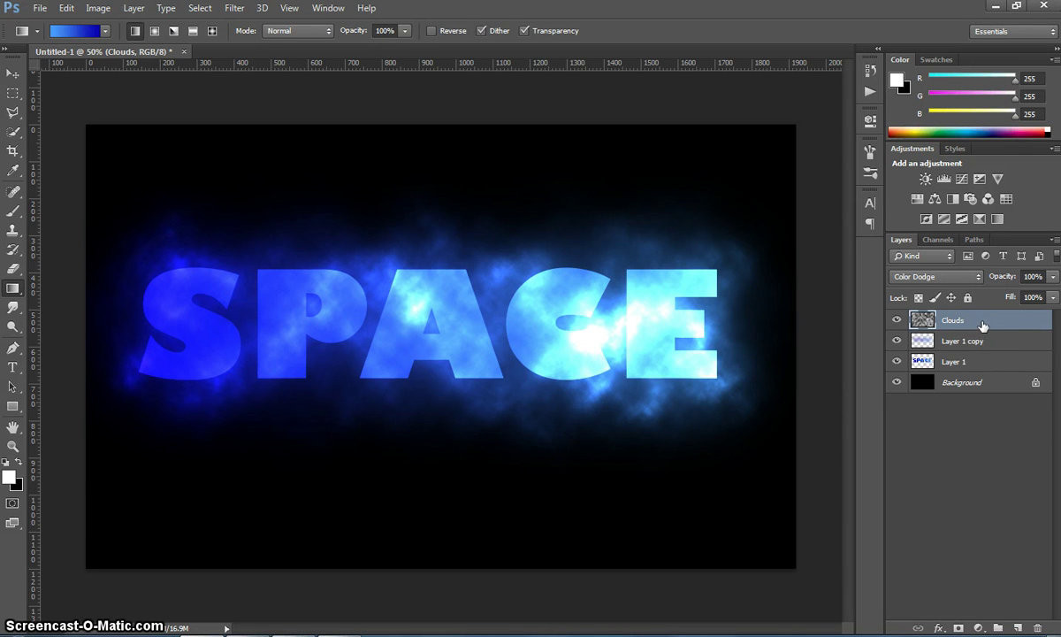
left_click(11, 212)
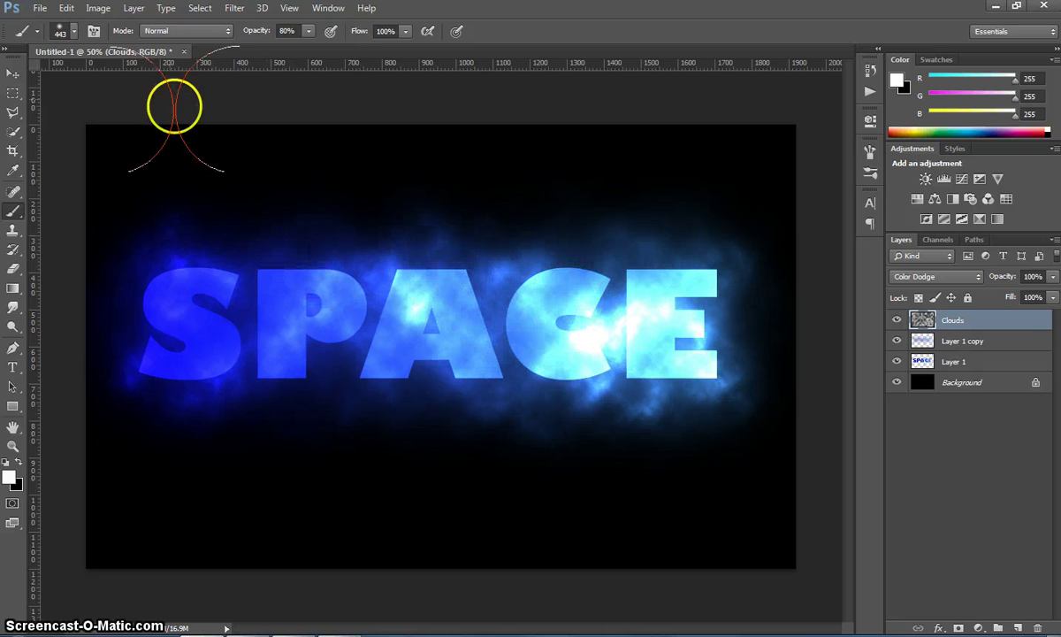
left_click(75, 31)
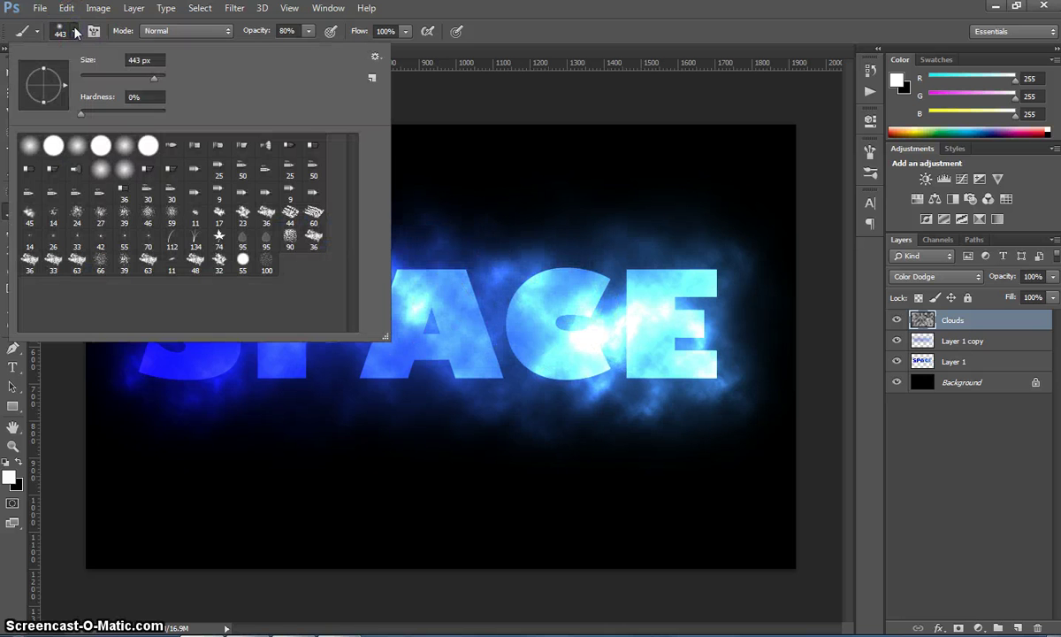
left_click(76, 31)
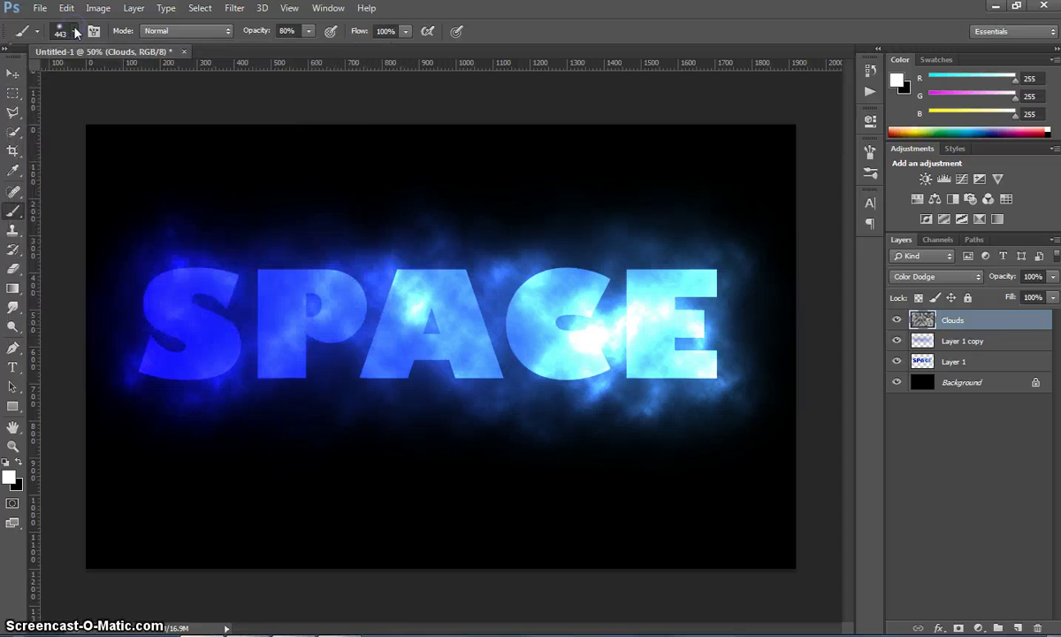
left_click(75, 31)
left_click(375, 55)
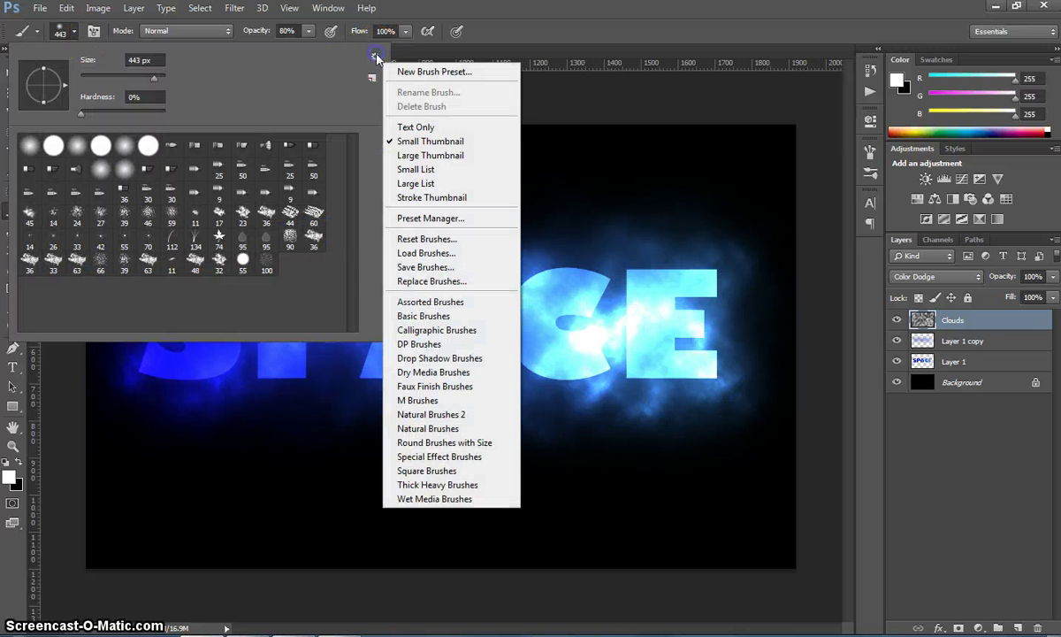
Load the Star Brushes.abr brush set into the brush presets
left_click(477, 255)
left_click(270, 179)
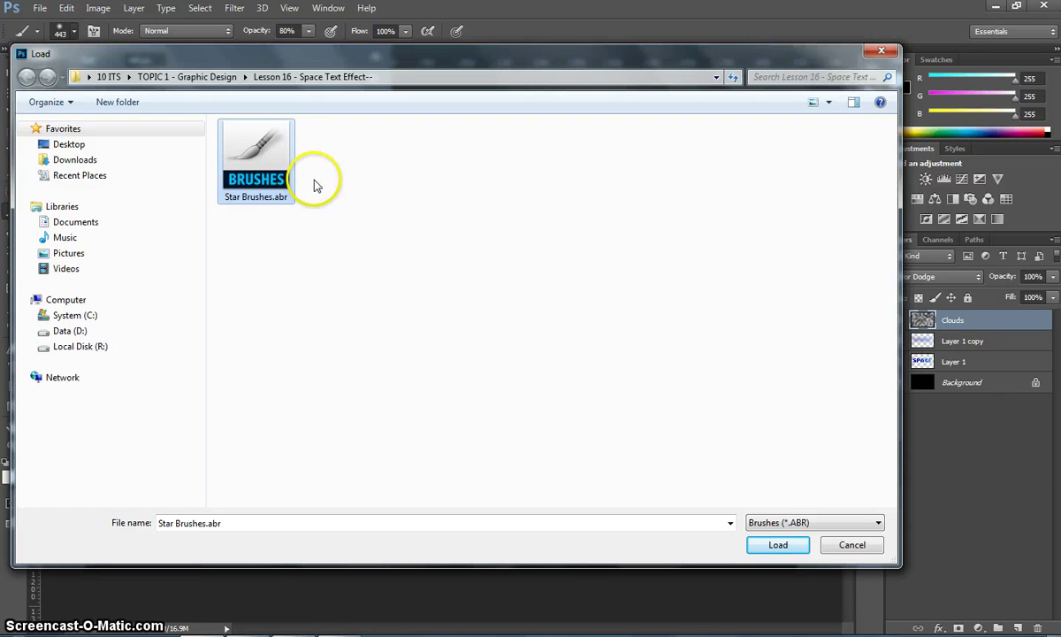
left_click(778, 544)
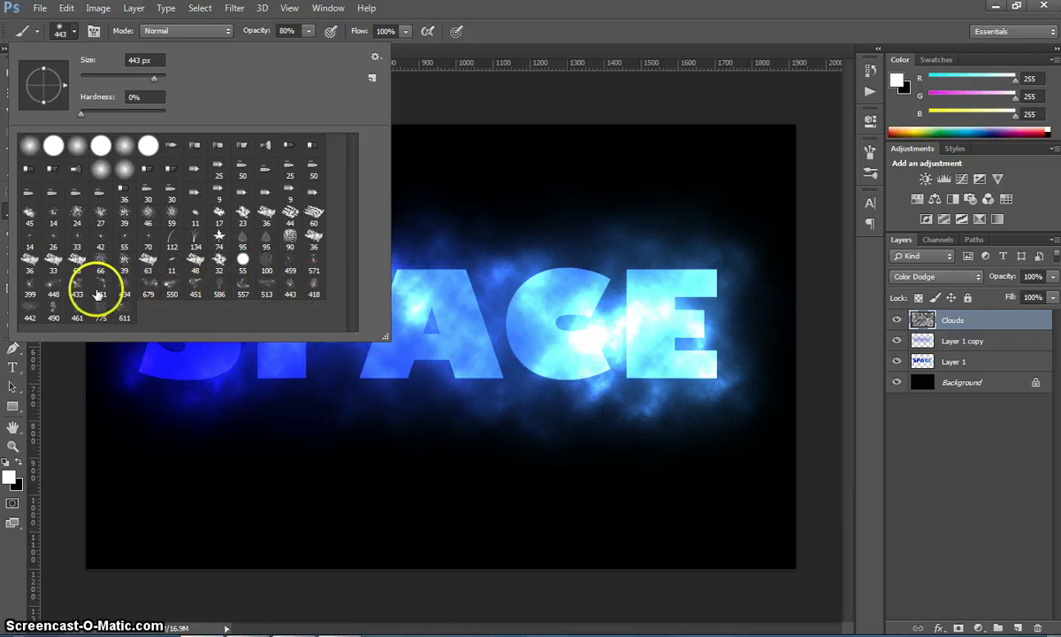
Select the 443 px splatter star brush preset and close the picker
left_click(135, 299)
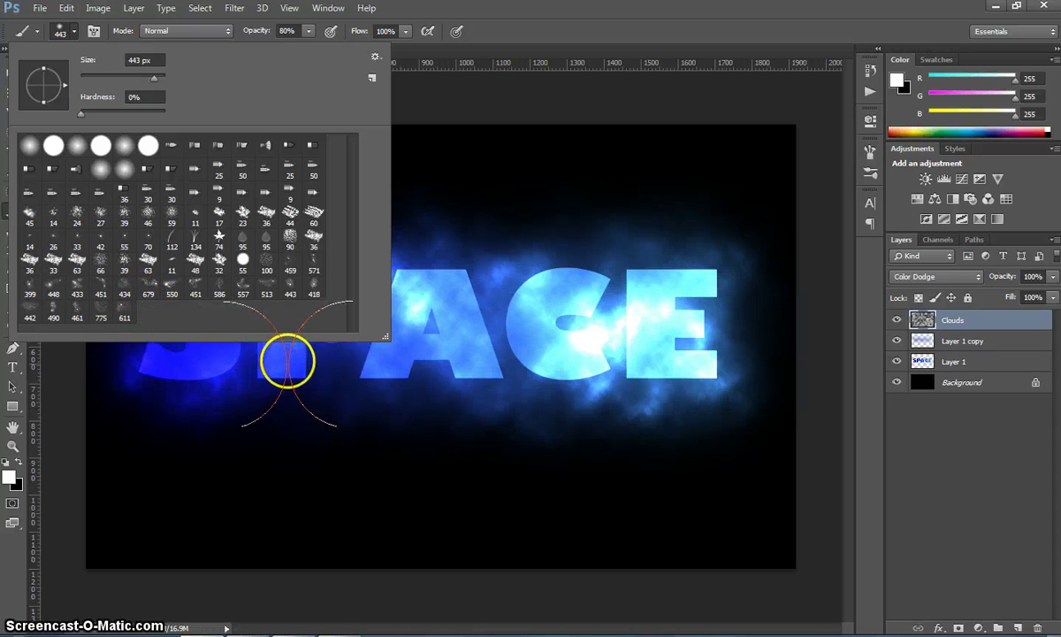
left_click(283, 295)
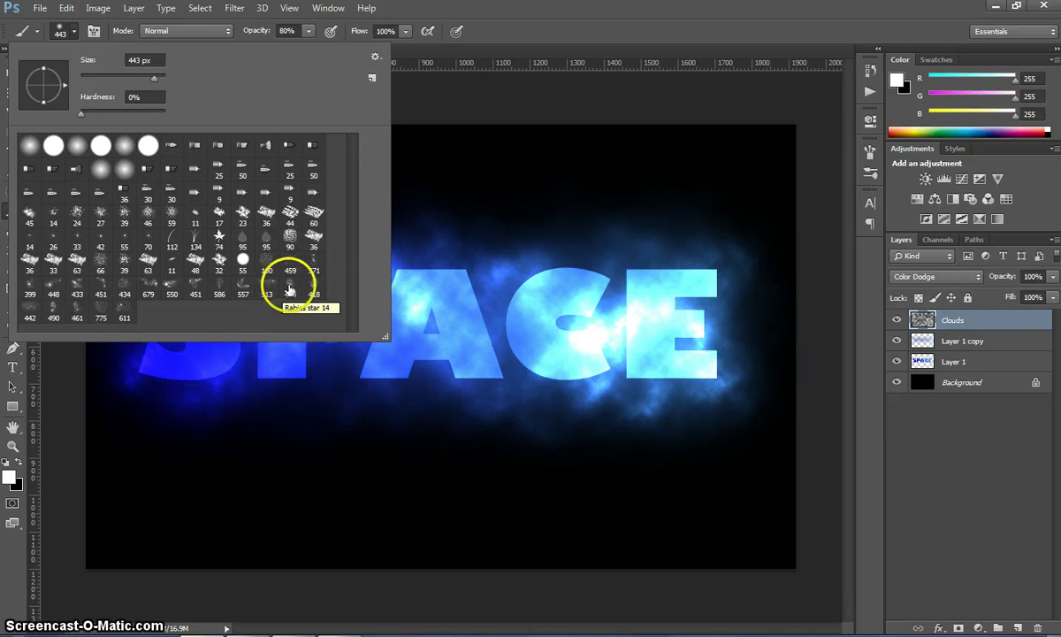
left_click(289, 290)
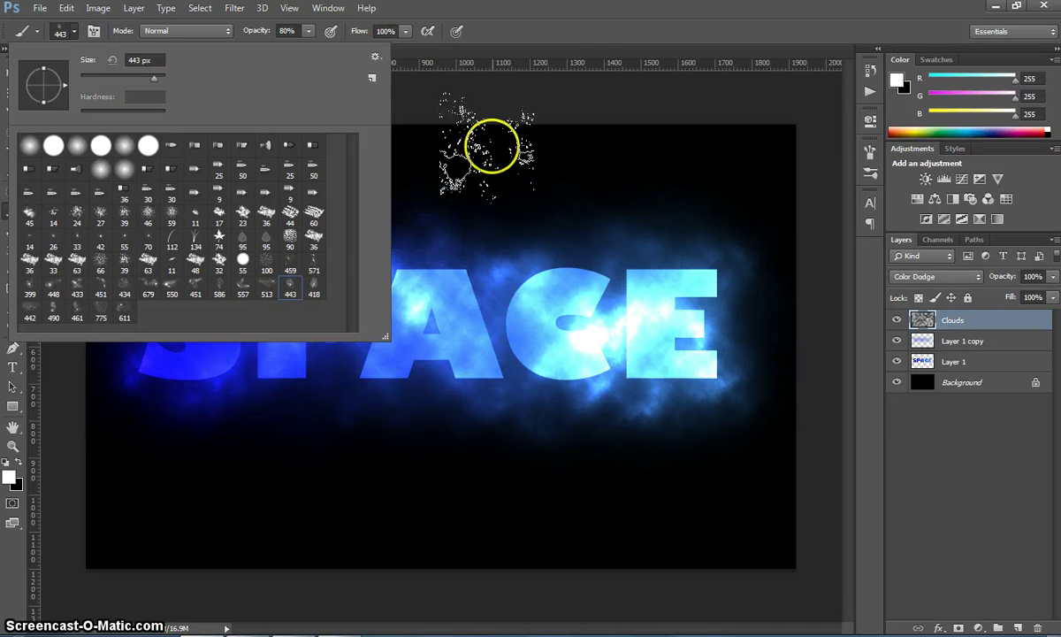
left_click(593, 31)
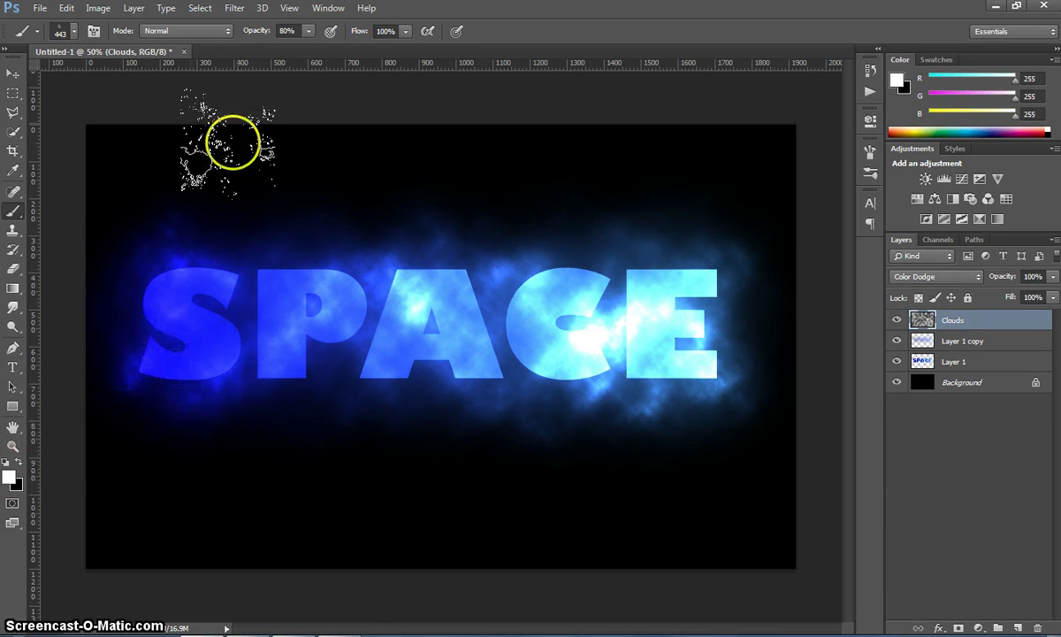
At 100% brush opacity, paint white star specks above the A and C, then drop opacity to 55%
left_click_drag(309, 46, 321, 46)
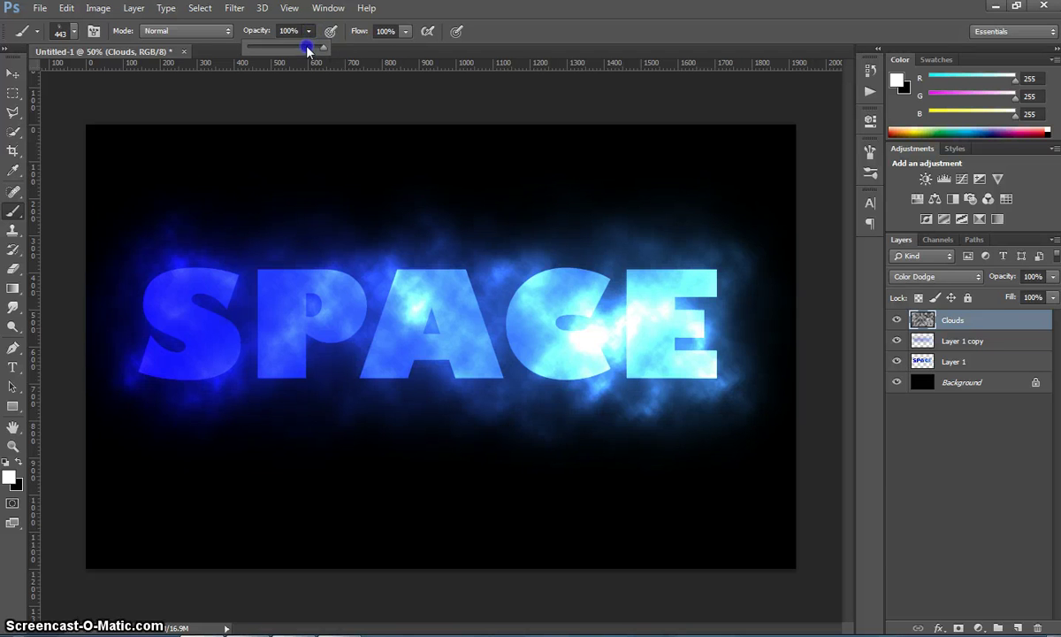
left_click(511, 26)
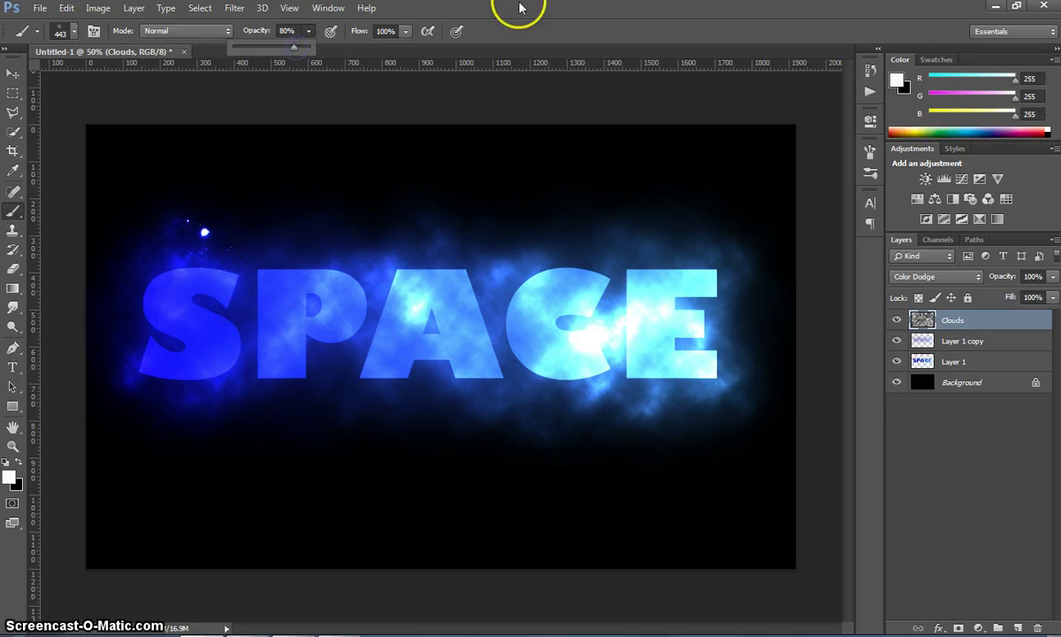
left_click_drag(482, 213, 504, 253)
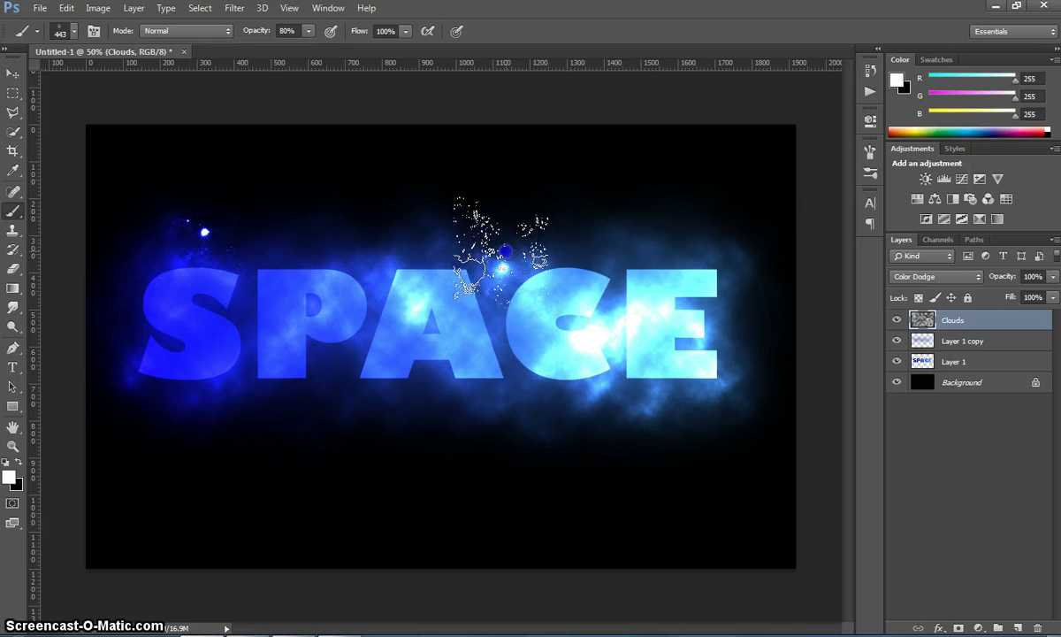
left_click(308, 31)
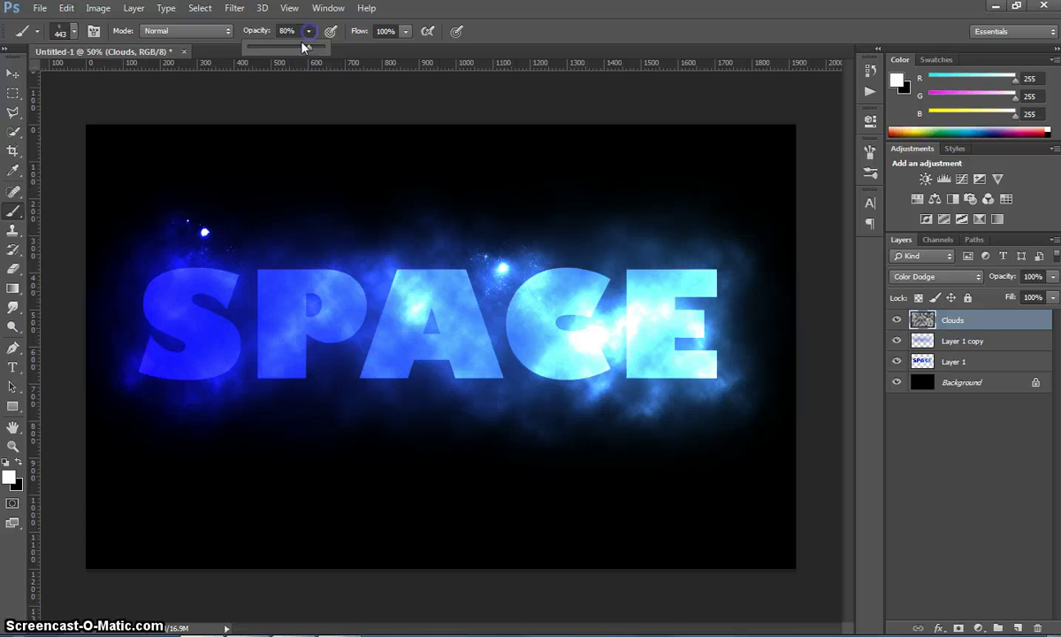
left_click(290, 50)
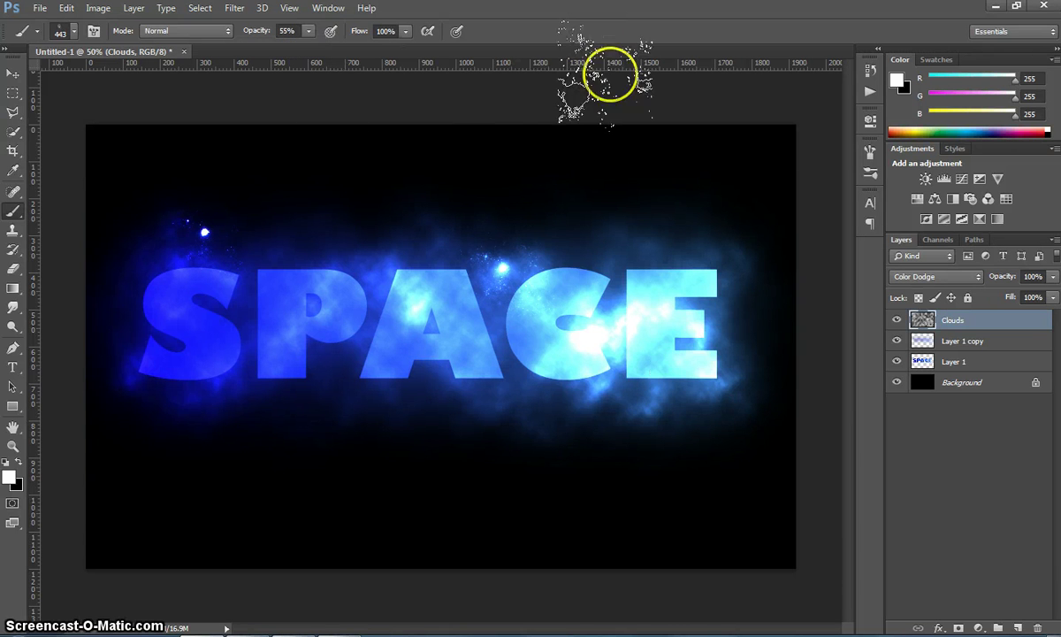
left_click(930, 325)
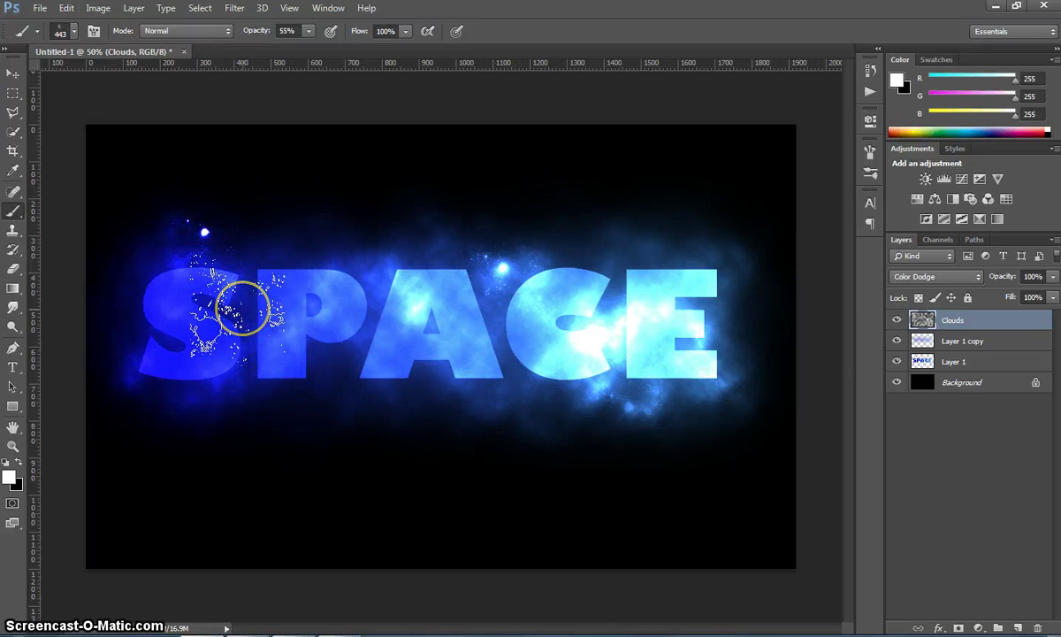
Resize the star brush through 700, 300 and 500 px and set opacity to 80%
key("bracketright")
key("bracketright")
key("bracketright")
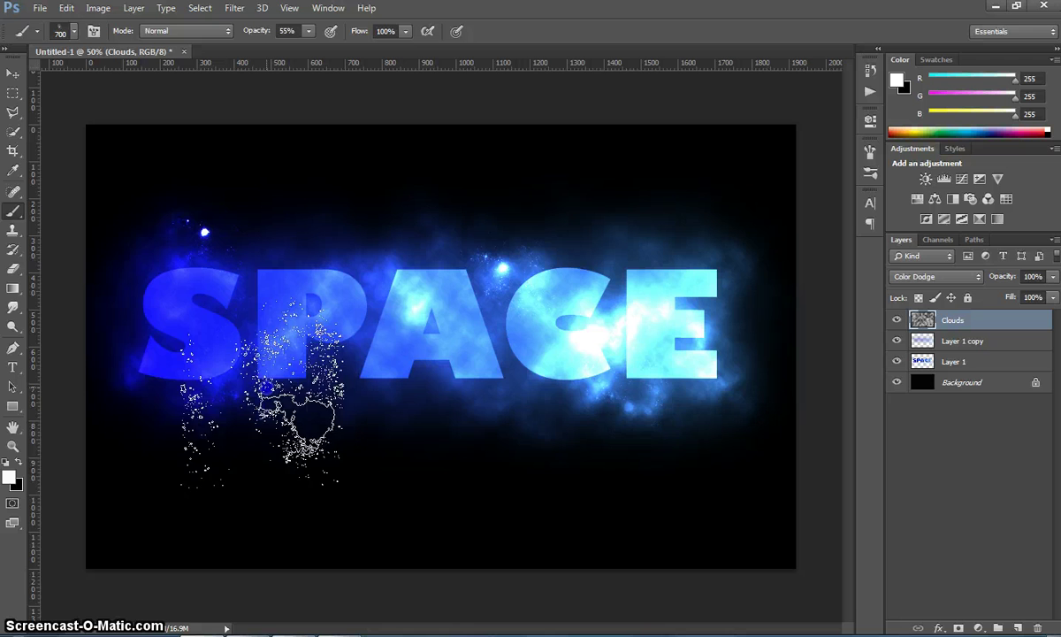
left_click(307, 32)
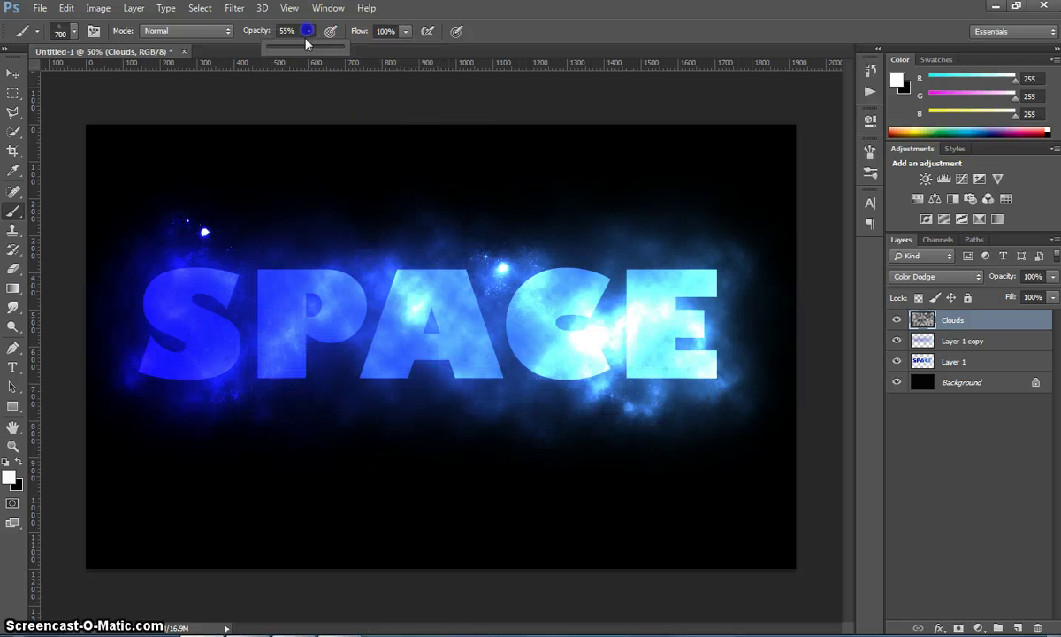
left_click(510, 25)
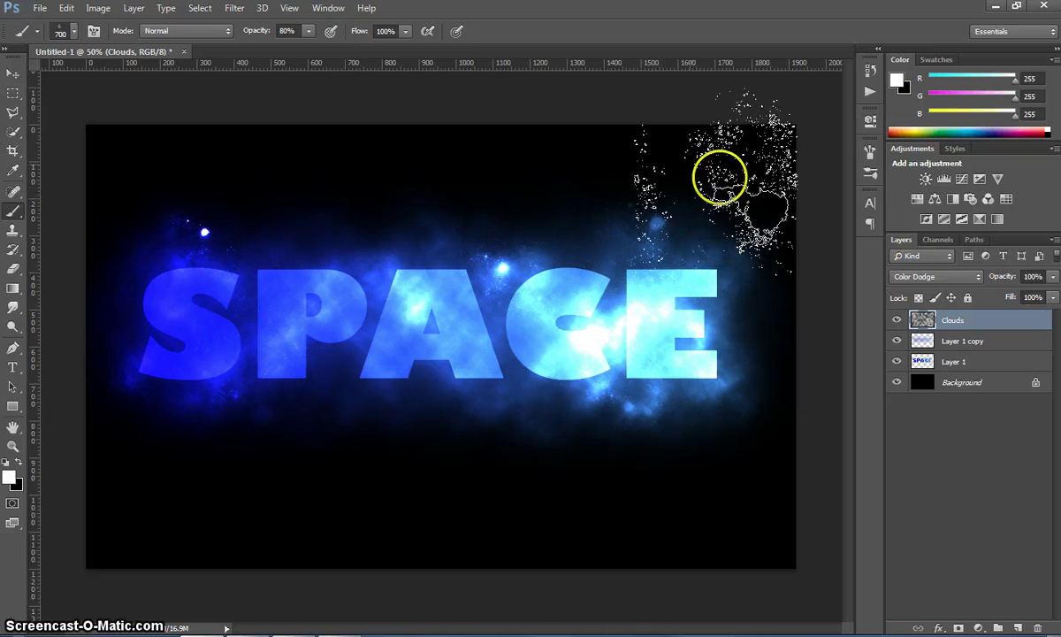
key("bracketleft")
key("bracketleft")
key("bracketleft")
key("bracketleft")
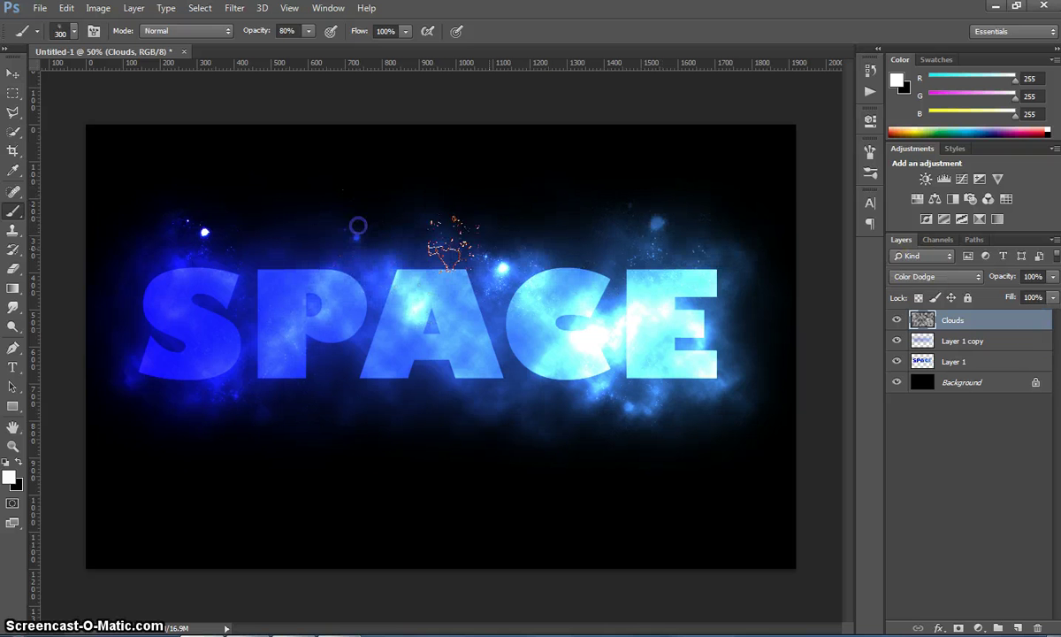
key("bracketright")
key("bracketright")
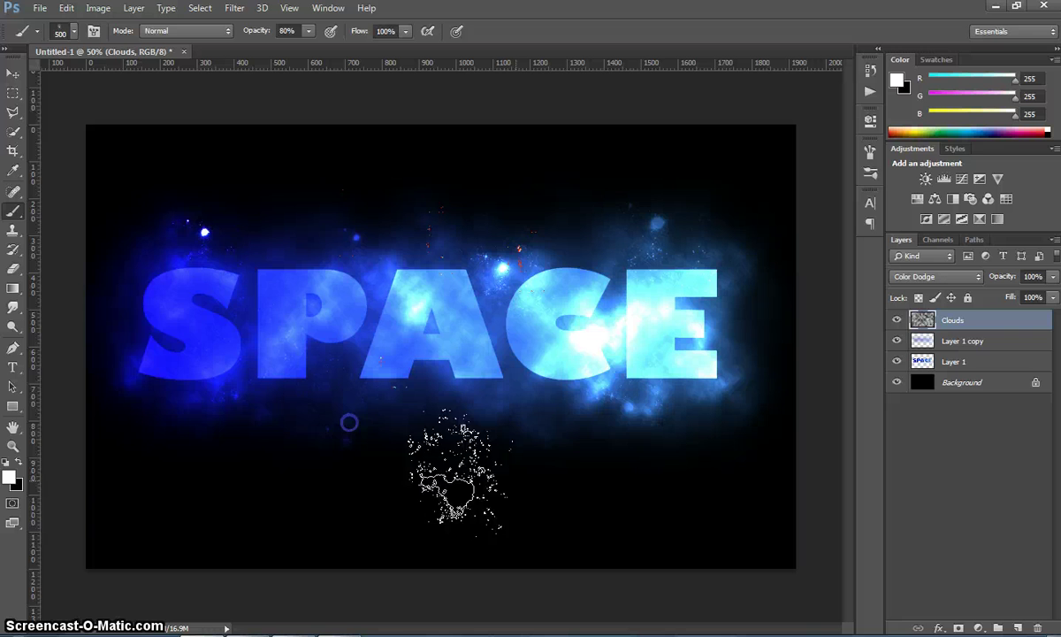
left_click(308, 31)
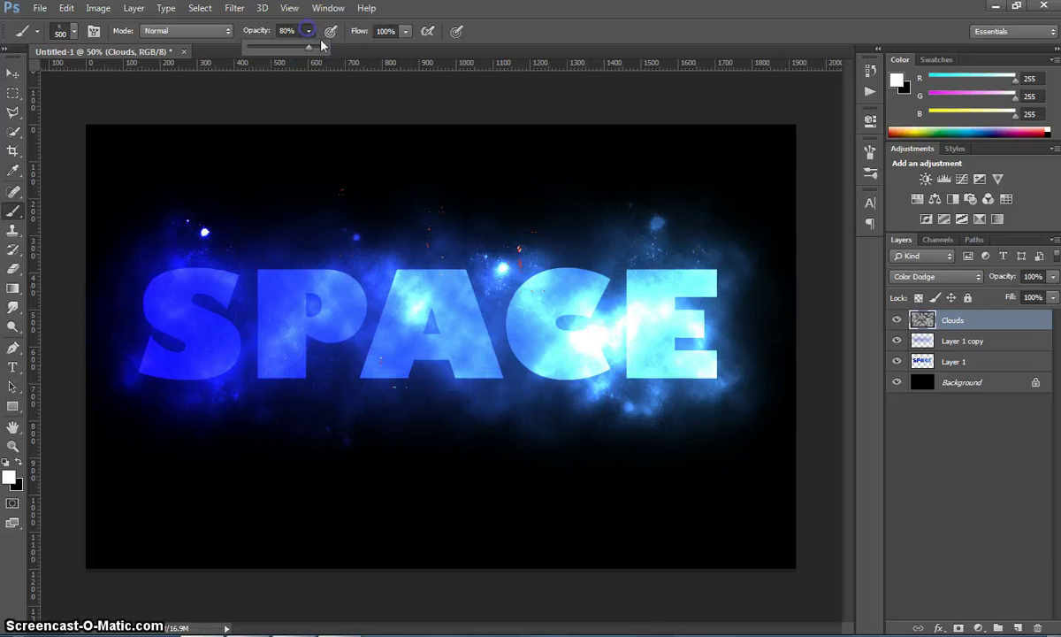
Stamp stars over S and P, below A, below the glow, and right of E
left_click(263, 365)
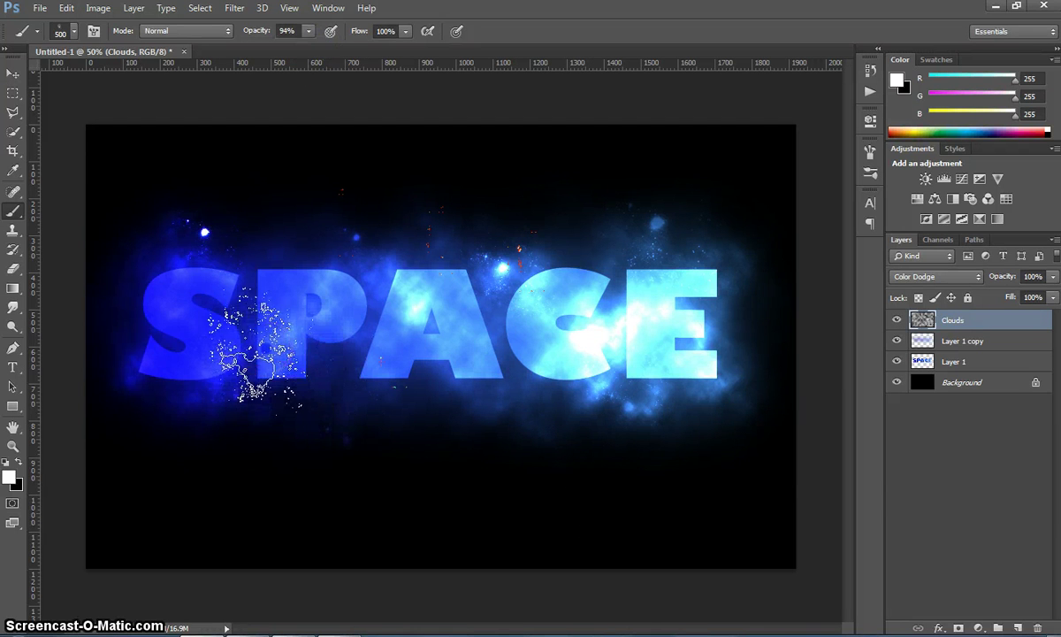
left_click(430, 412)
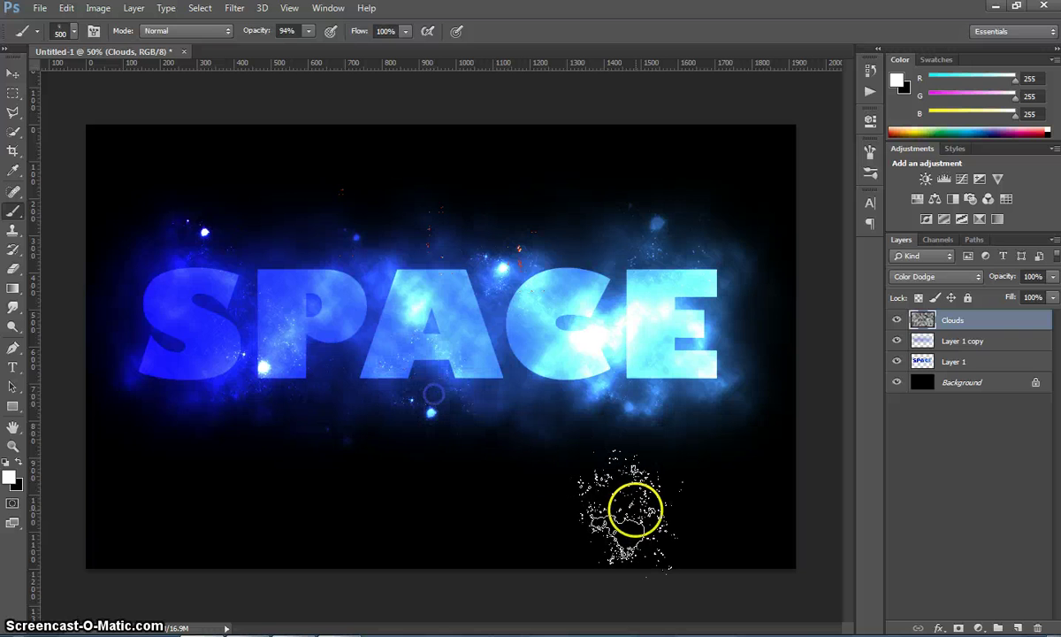
left_click(560, 456)
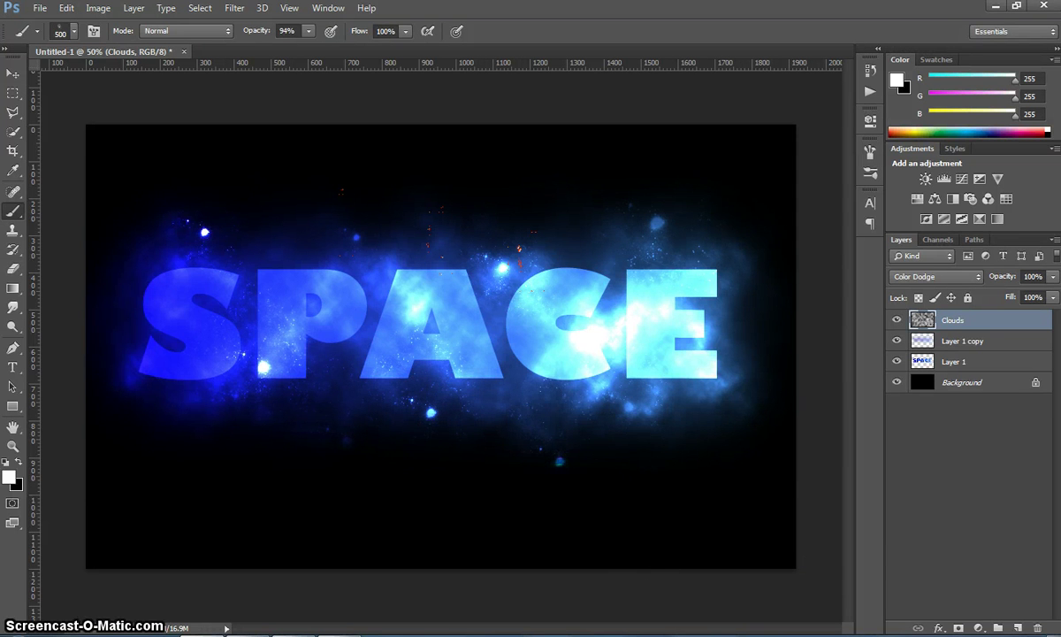
left_click(739, 350)
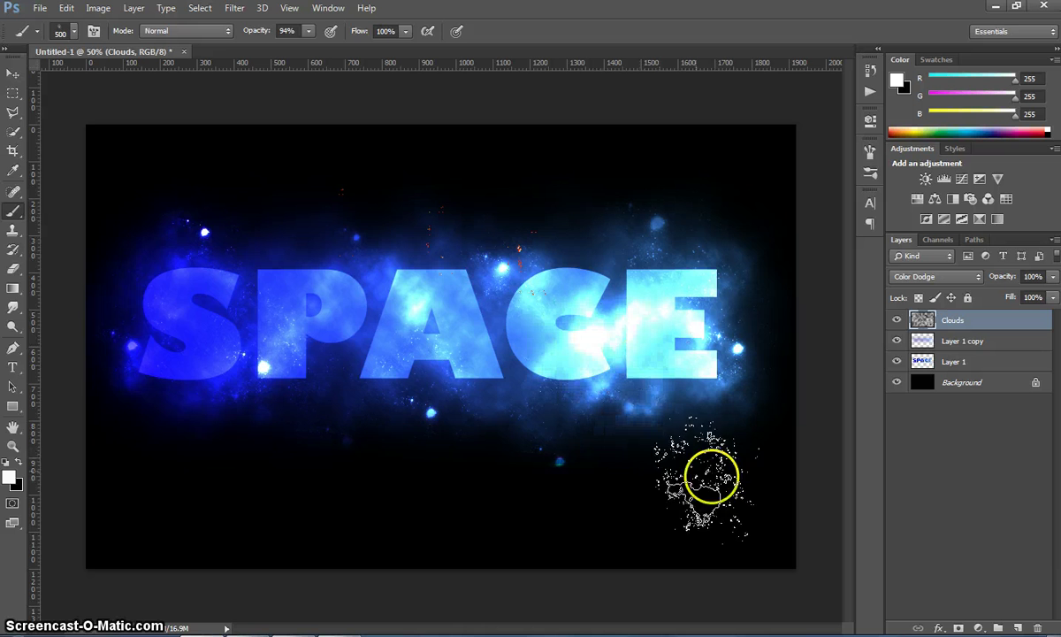
left_click(13, 73)
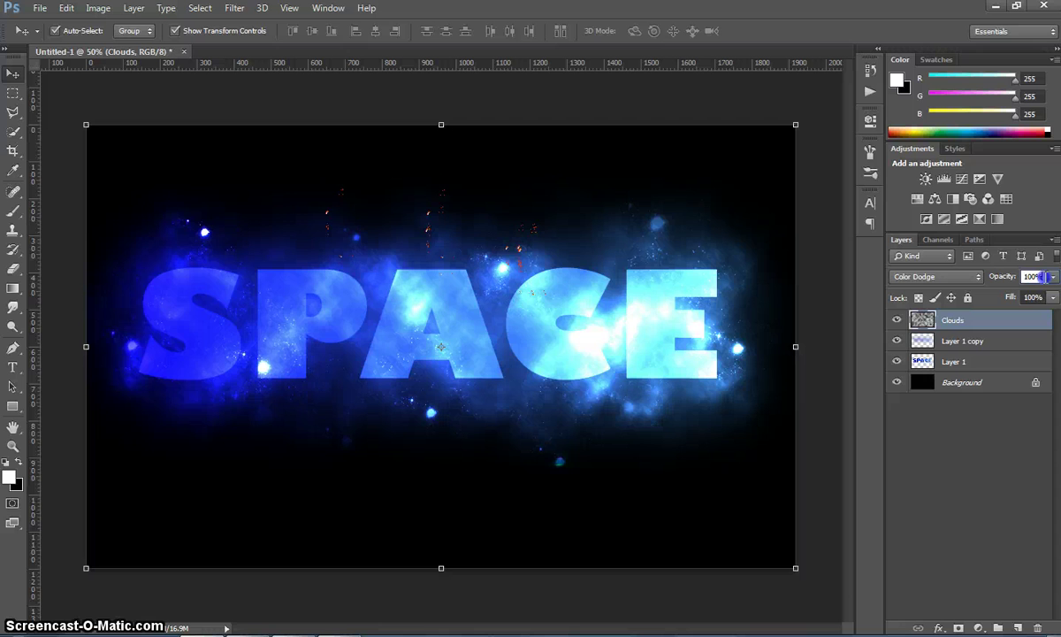
Set the Clouds layer opacity to 80% in the Layers panel
left_click(1048, 277)
left_click_drag(1036, 297, 1022, 298)
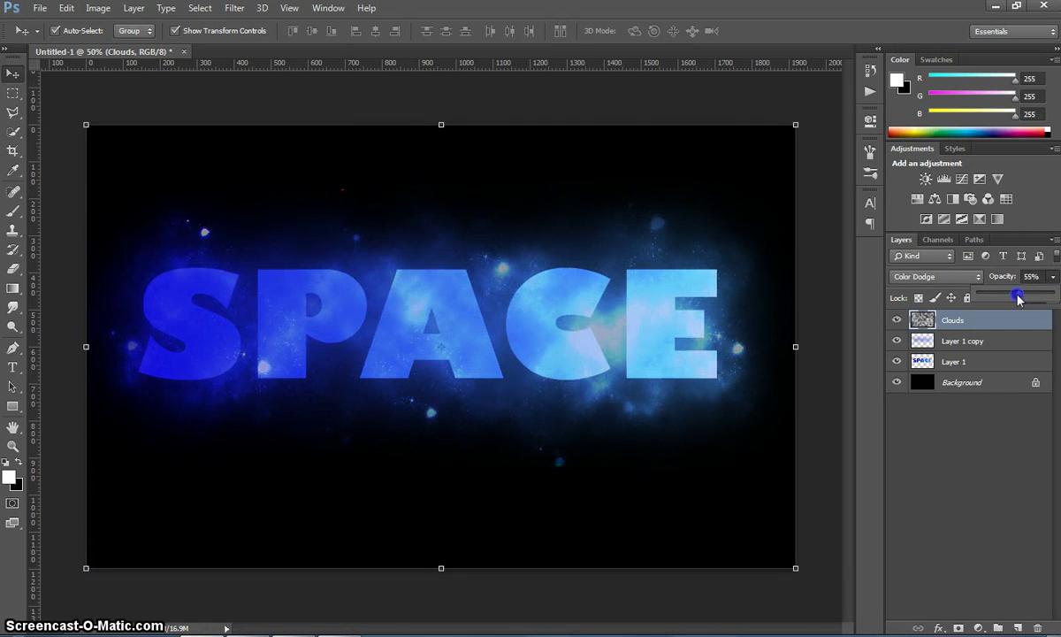
left_click_drag(1018, 299, 1019, 299)
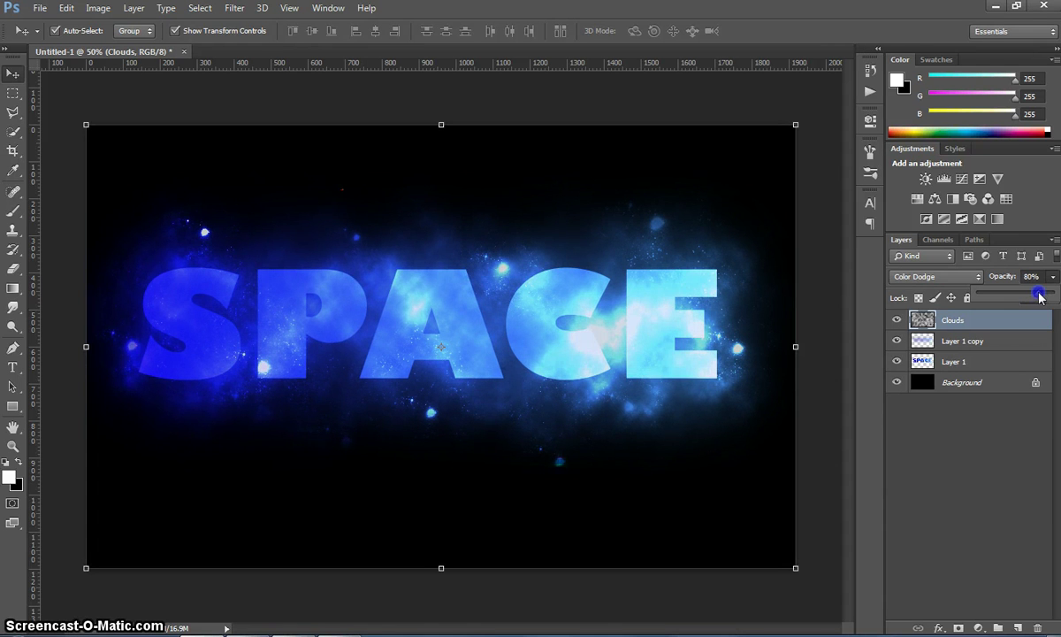
left_click(1028, 245)
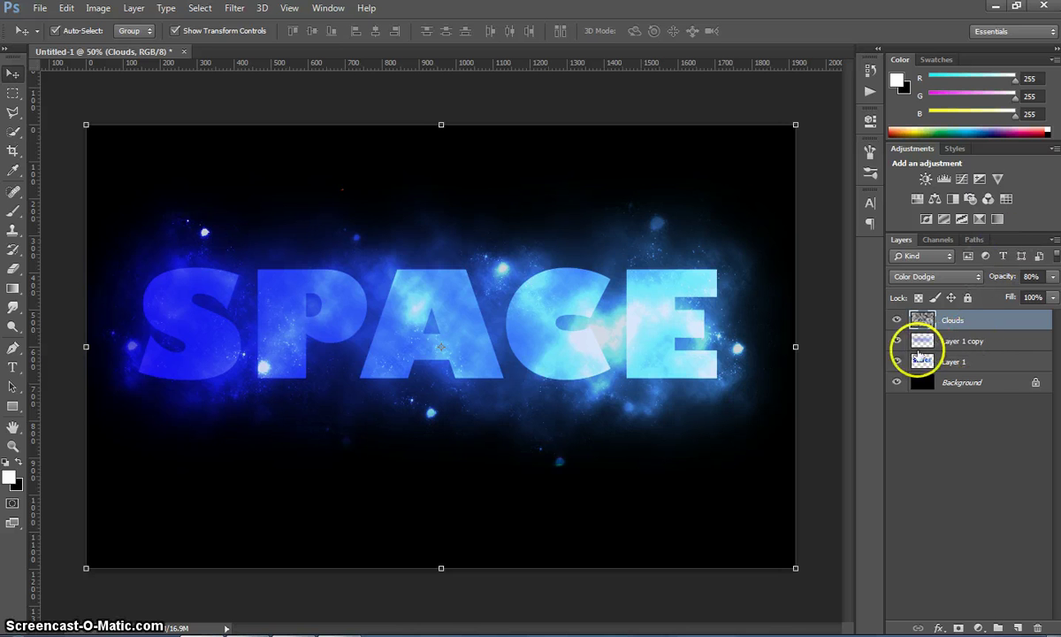
Toggle Layer 1 copy and the SPACE lettering layer off and on to compare
left_click(896, 341)
left_click(896, 340)
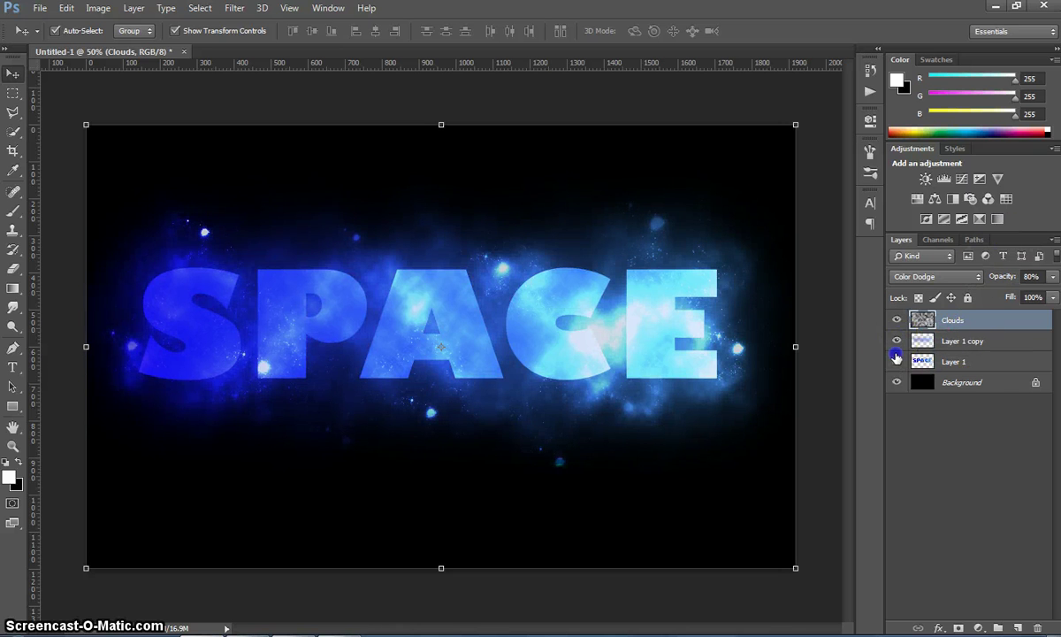
left_click(896, 359)
left_click(896, 360)
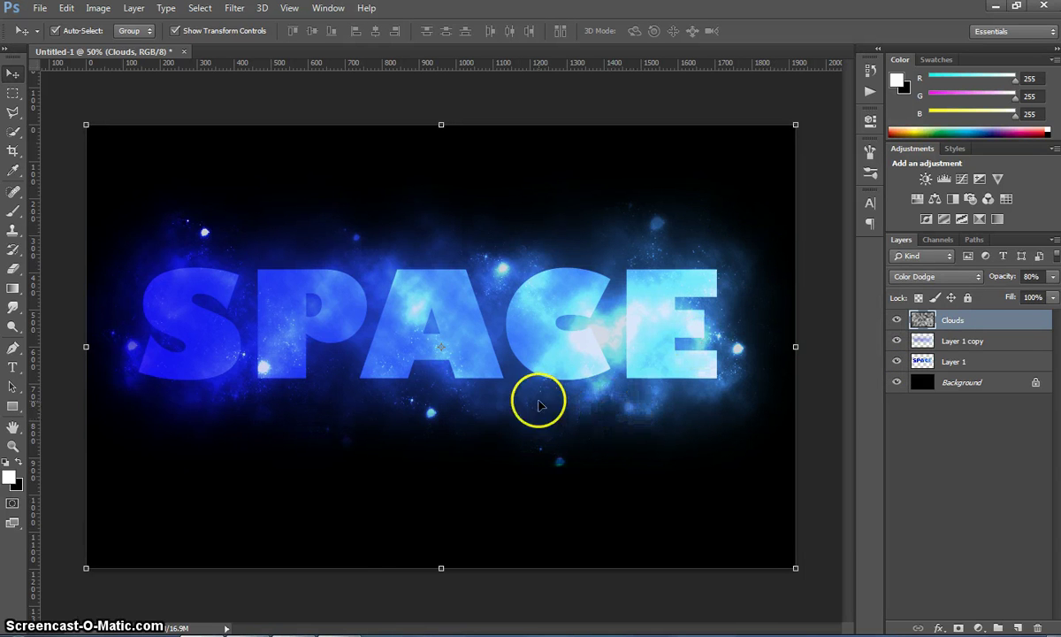
left_click(37, 9)
left_click(67, 213)
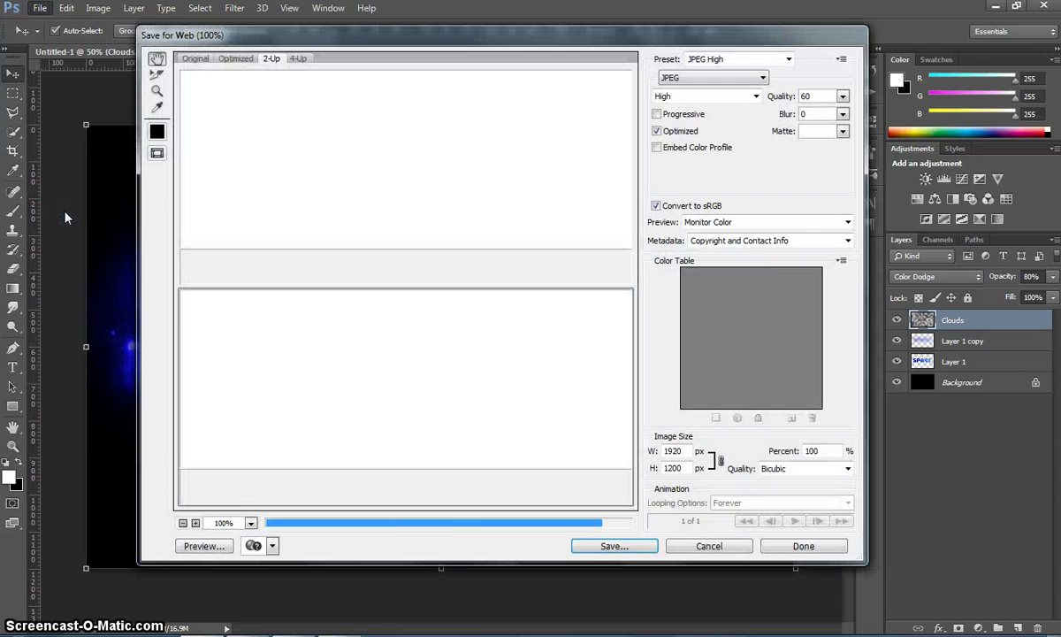
left_click(756, 96)
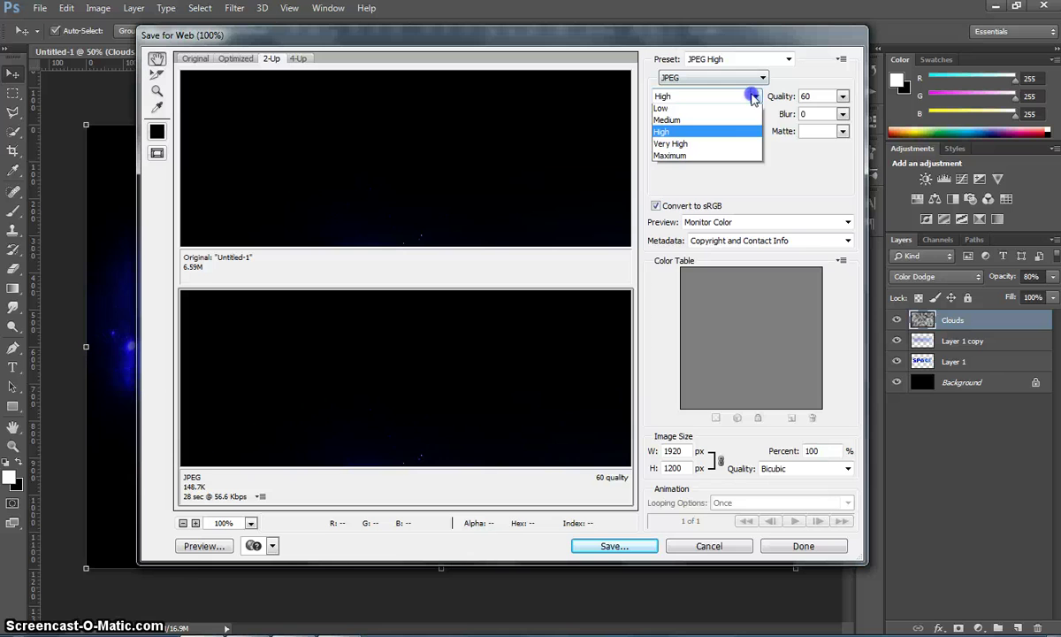
left_click(794, 181)
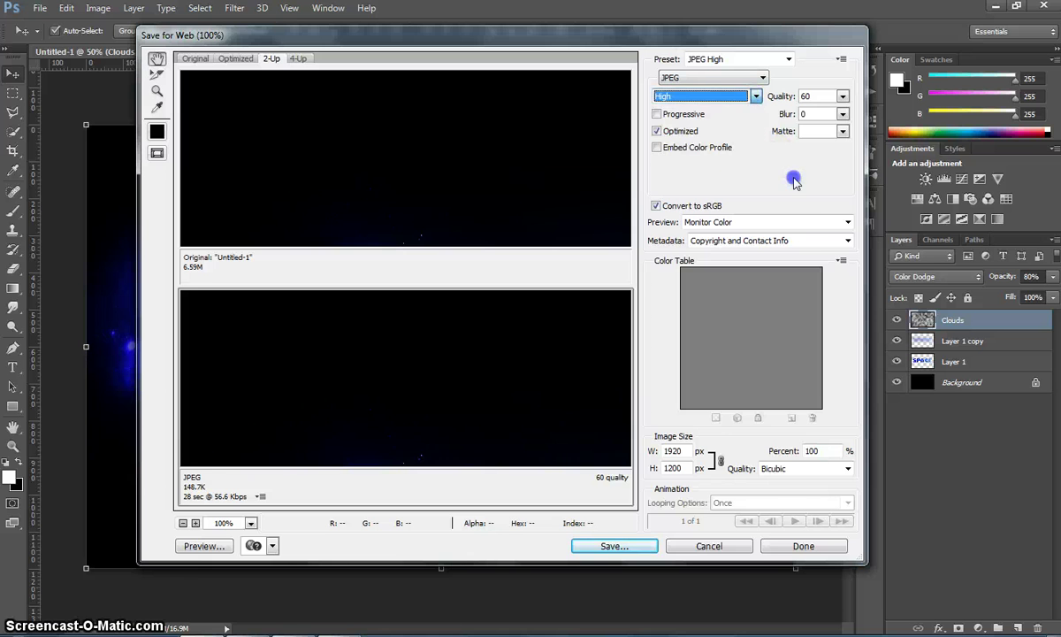
left_click(780, 547)
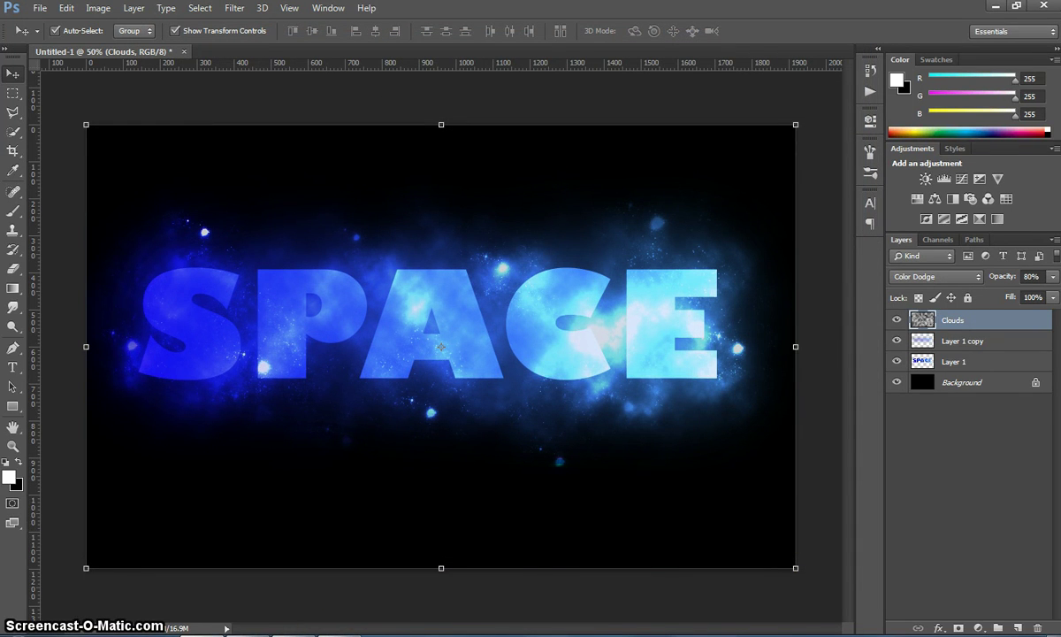